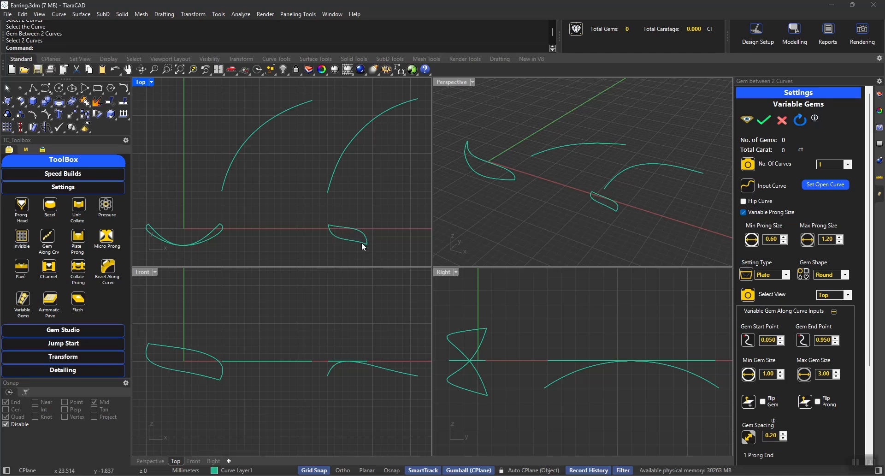
Generate a variable gem row along the open arc nearest the vertical axis, with the number of curves at 1
click(250, 136)
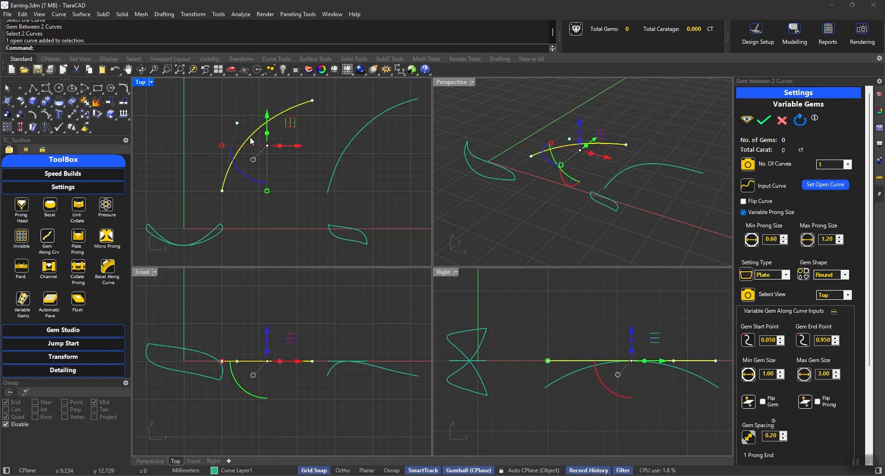
click(318, 132)
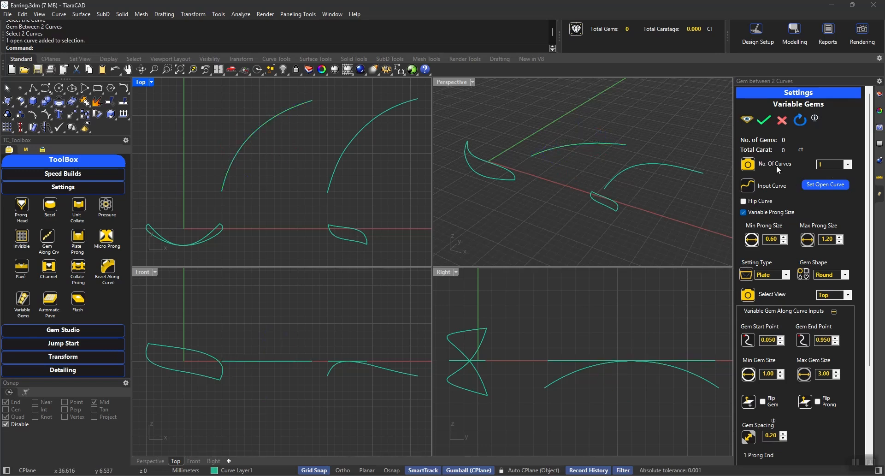
click(837, 165)
click(843, 170)
click(825, 186)
click(256, 136)
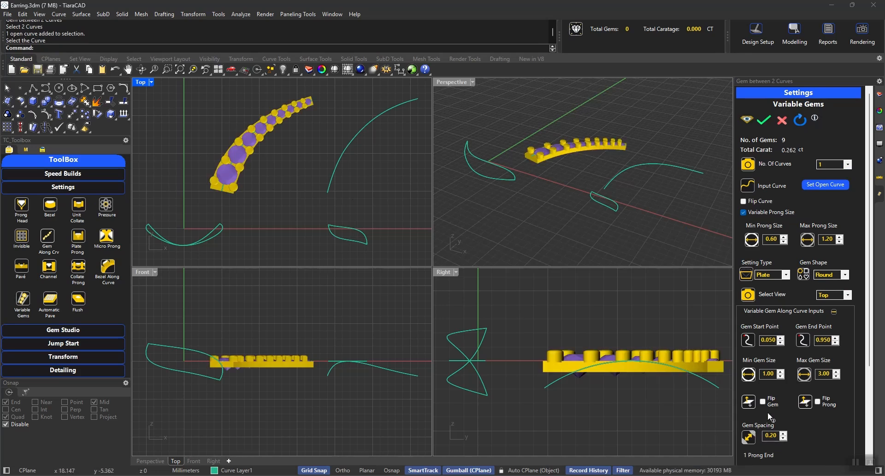
Set the gem row's maximum gem size to 2.00, minimum prong size to 0.45 and maximum prong size to 0.90
double_click(825, 373)
text(2)
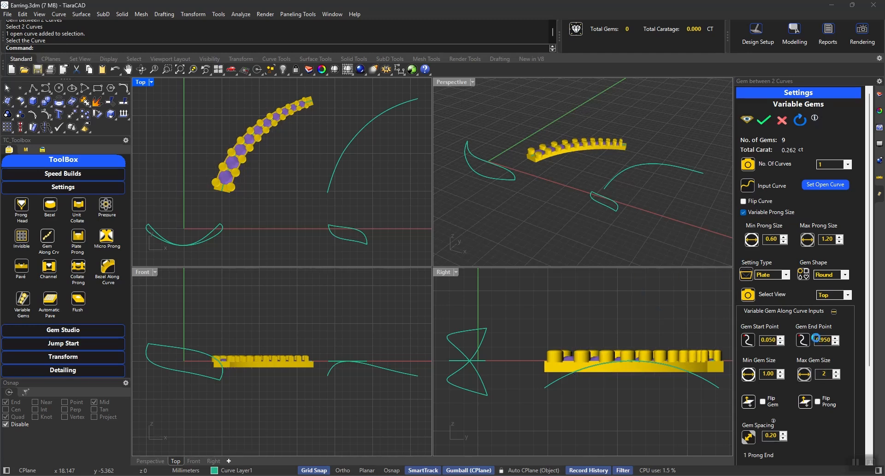
double_click(779, 238)
key(BackSpace)
double_click(828, 239)
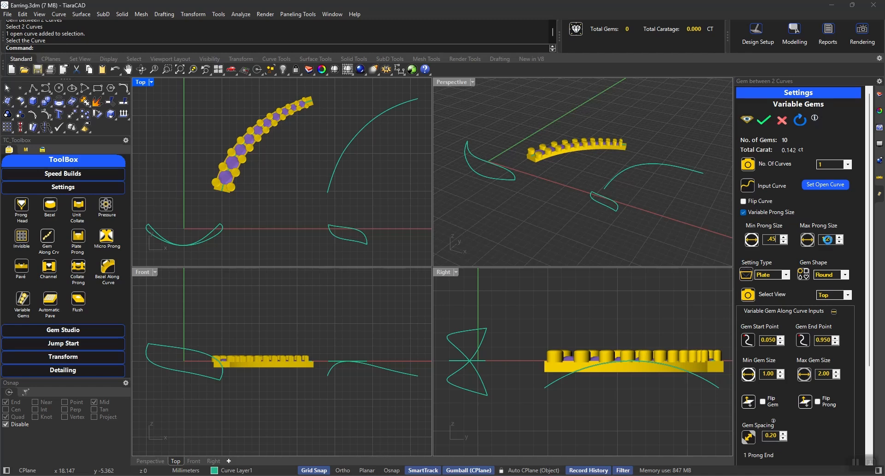
key(BackSpace)
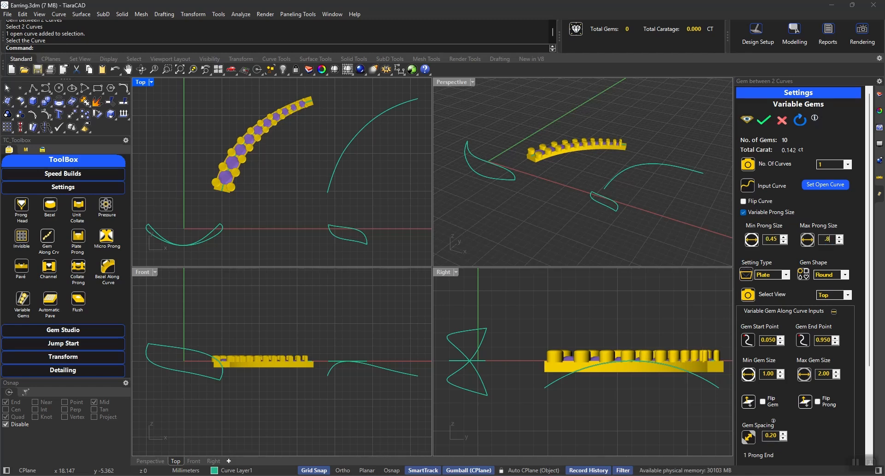
key(Return)
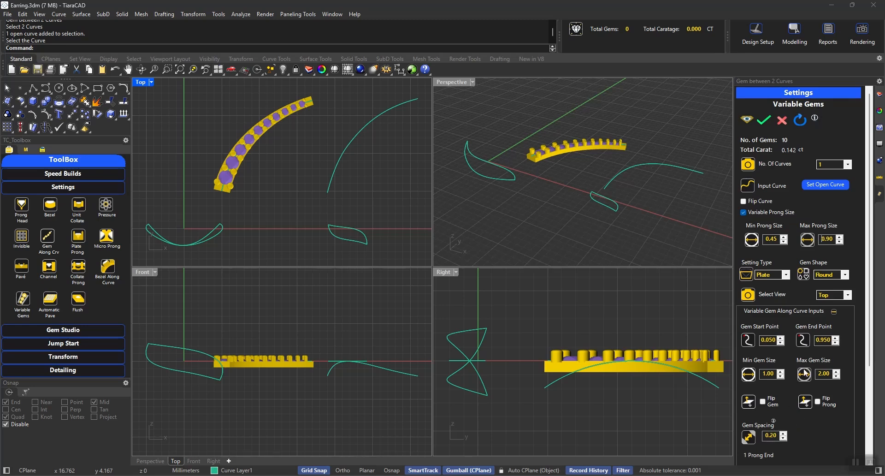
Enable a single end prong at both the start and the end of the gem row
scroll(793, 384, down, 2)
click(770, 368)
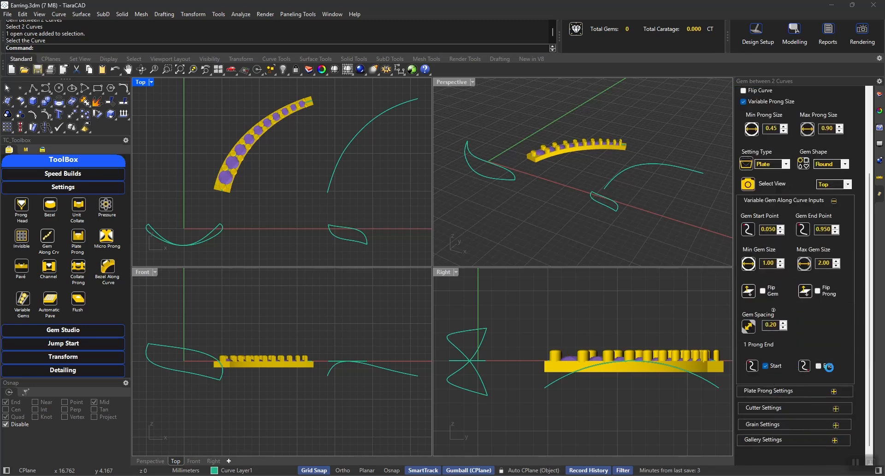
click(825, 367)
scroll(273, 96, up, 3)
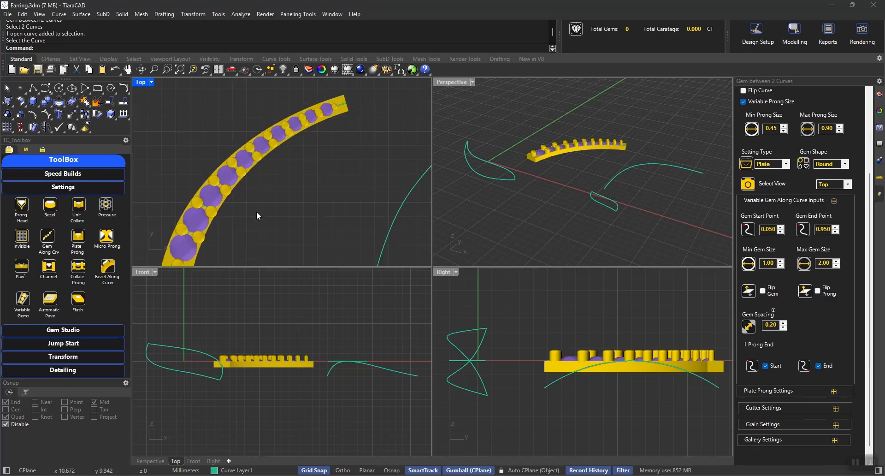
right_drag(256, 211, 276, 180)
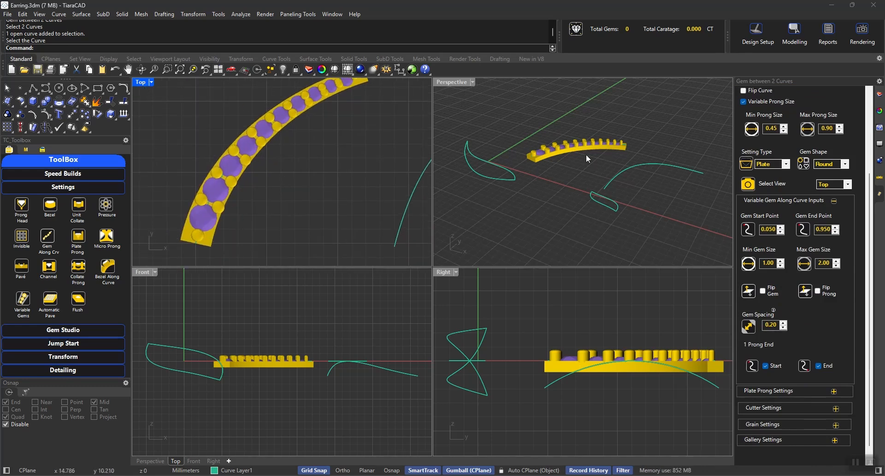
scroll(581, 150, up, 3)
right_drag(579, 145, 624, 209)
scroll(624, 210, down, 4)
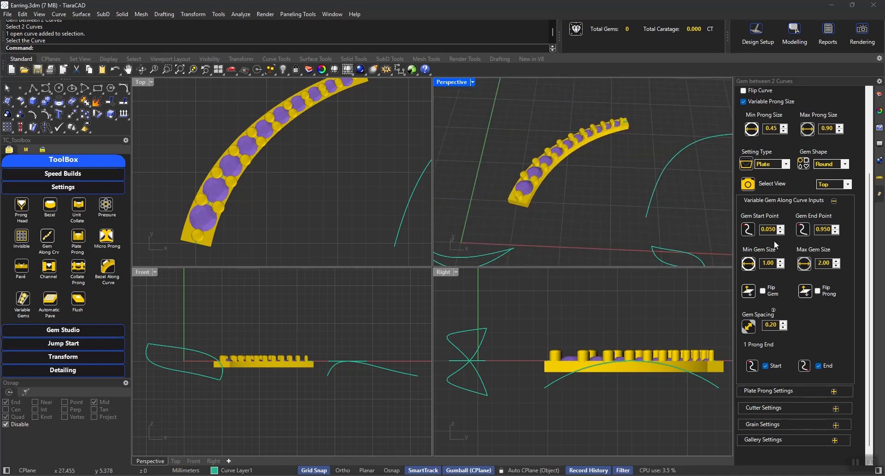
Try the Pave, Channel and Collate setting types on the gem row preview
click(774, 201)
click(767, 275)
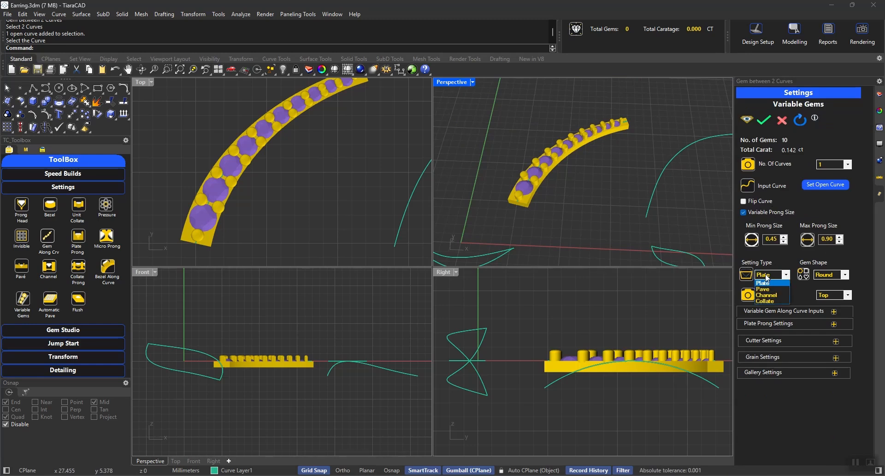
click(773, 289)
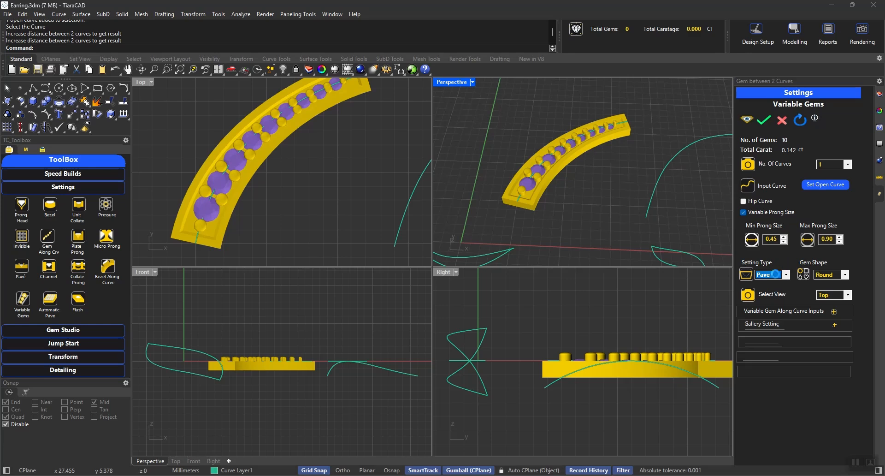
click(768, 275)
click(771, 294)
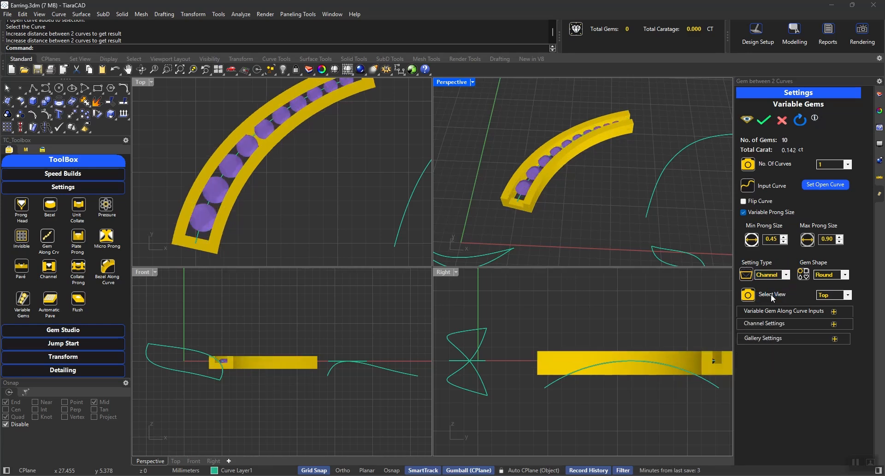
click(772, 276)
click(774, 299)
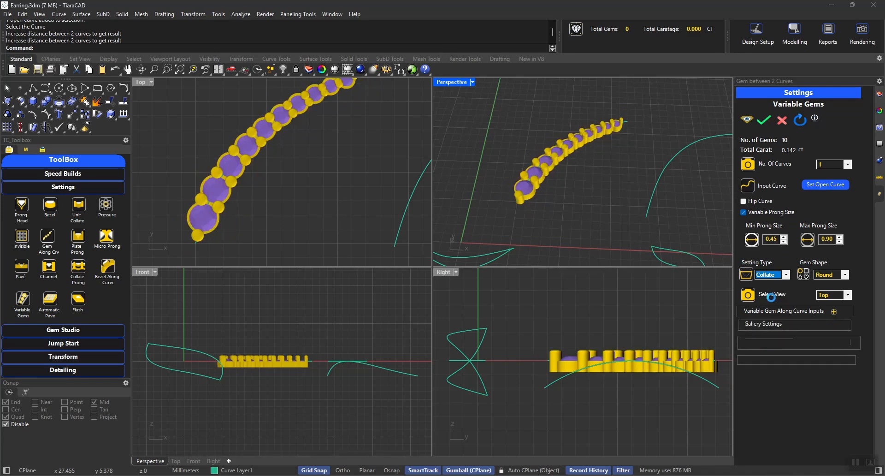
mouse_move(336, 156)
right_down()
mouse_move(330, 174)
mouse_move(336, 166)
right_up()
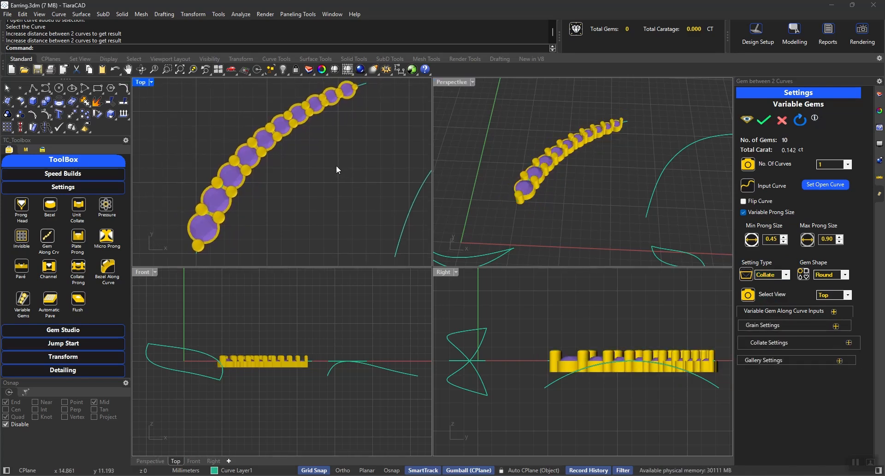
Return the setting type to Plate and create the final gem row along the arc
click(768, 275)
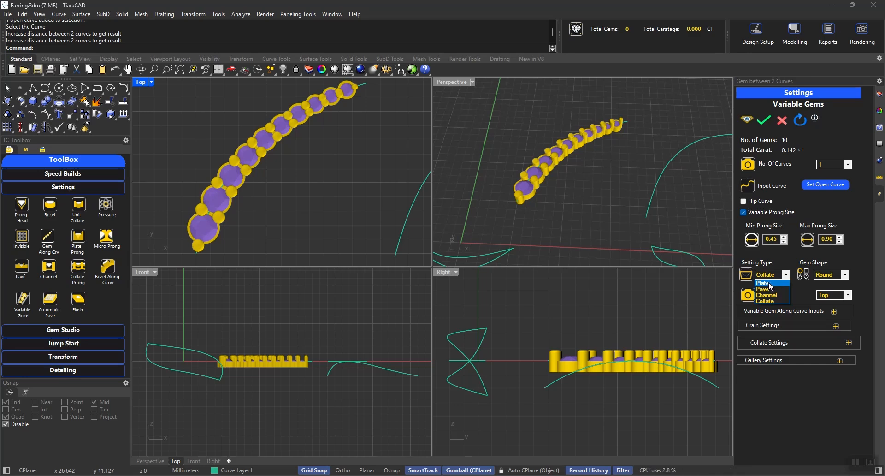
click(768, 284)
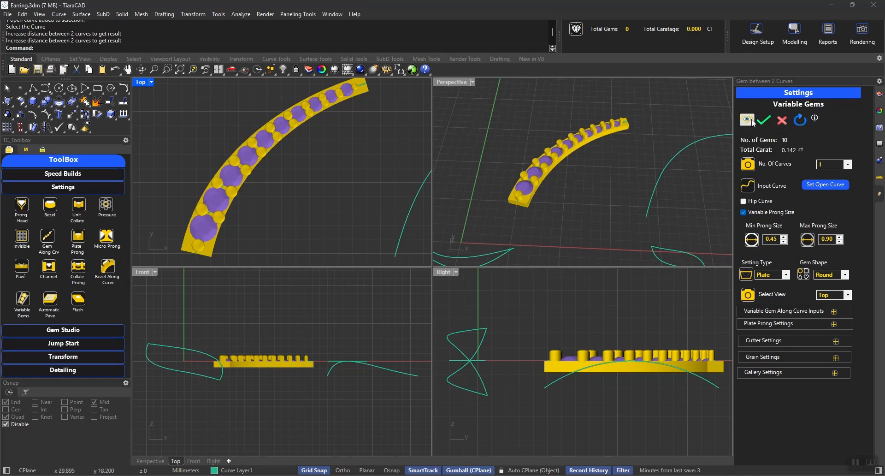
click(764, 122)
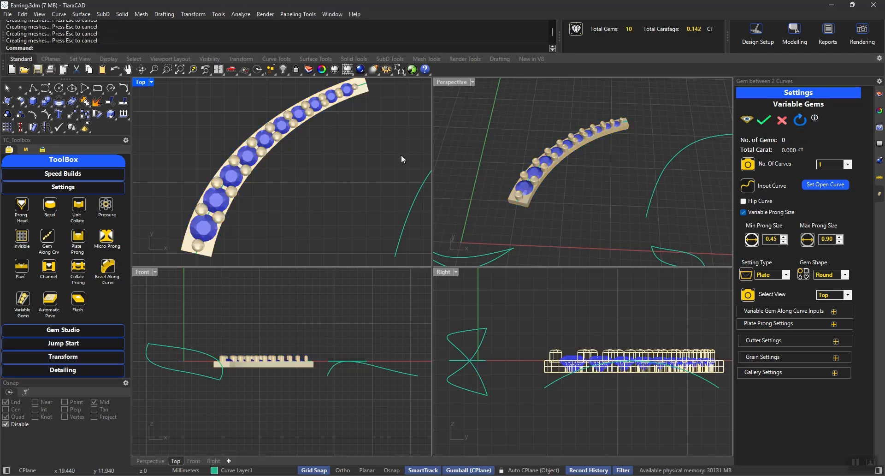
Bring the closed leaf-shaped outline into the Top view and reset the Variable Gems settings to their defaults
scroll(579, 146, down, 3)
right_drag(620, 188, 658, 213)
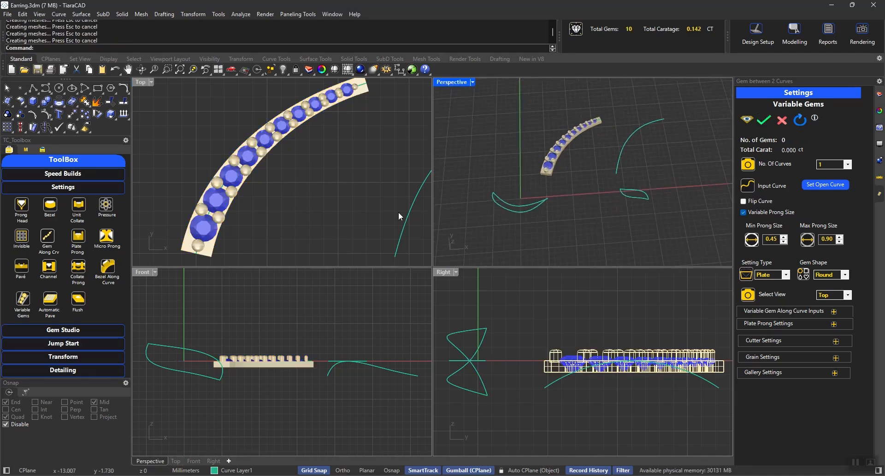
right_drag(375, 222, 281, 168)
scroll(361, 190, down, 6)
right_drag(361, 190, 358, 167)
scroll(333, 209, up, 3)
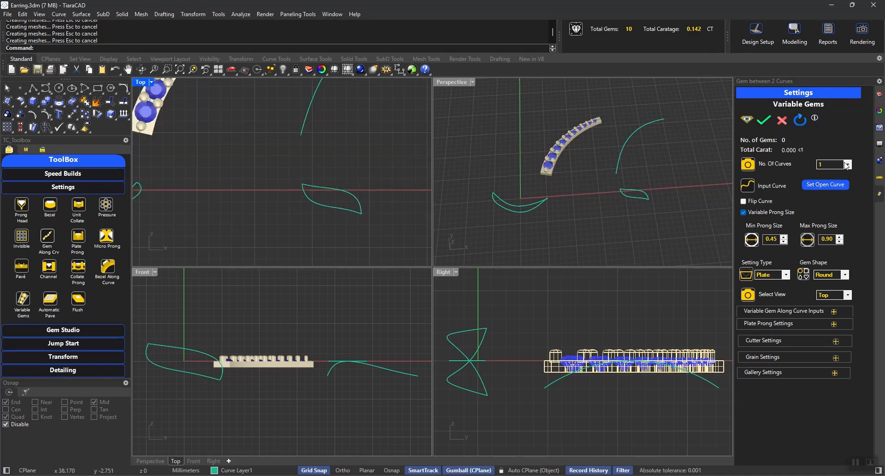
click(802, 122)
click(801, 122)
Generate variable gems between the leaf outline's upper and lower curves, using 2 curves, Plate setting and Round gems
click(835, 165)
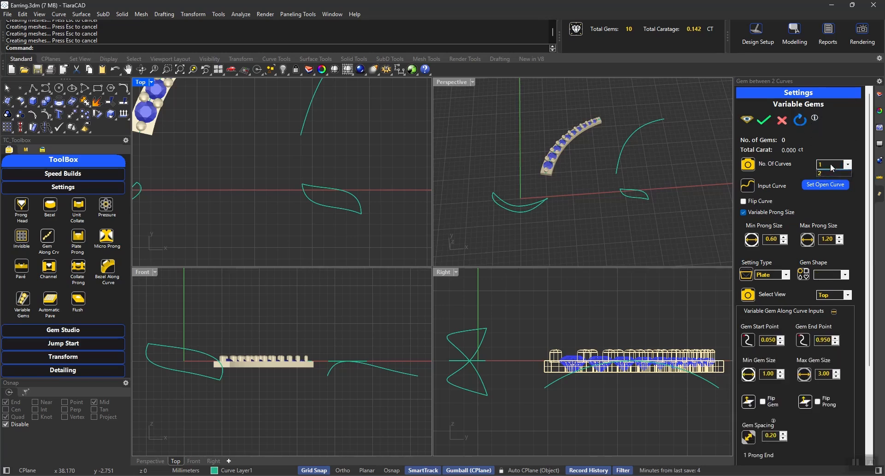
click(826, 181)
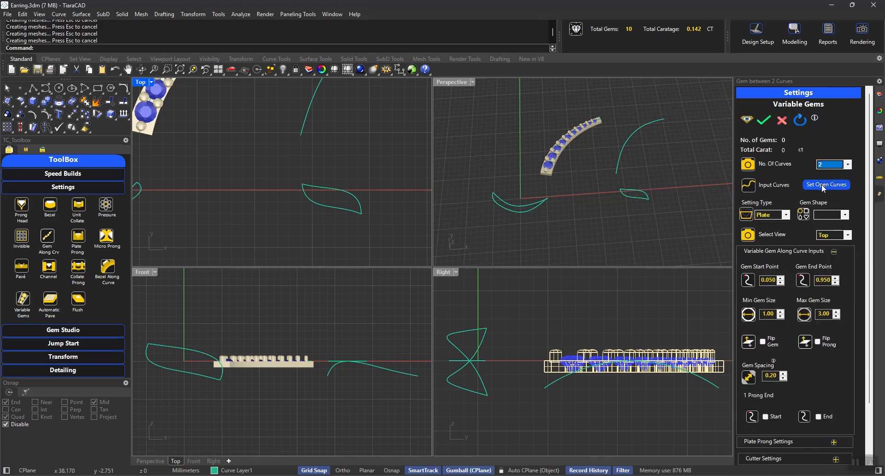
click(823, 185)
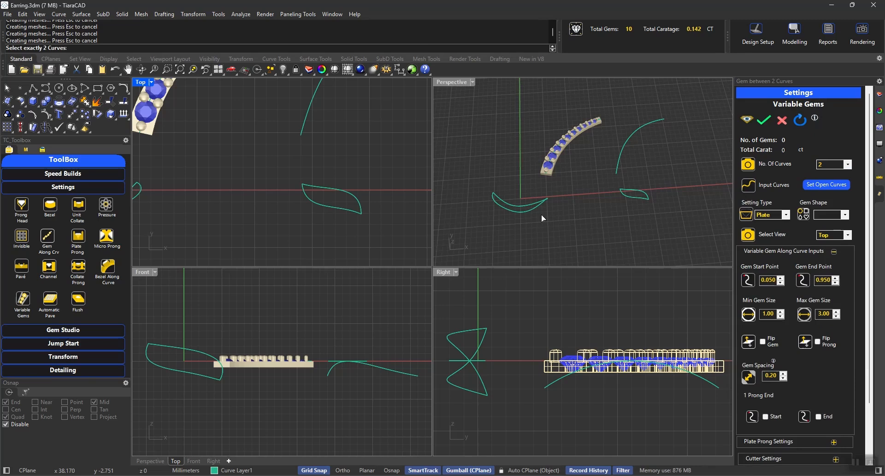
click(313, 185)
click(307, 194)
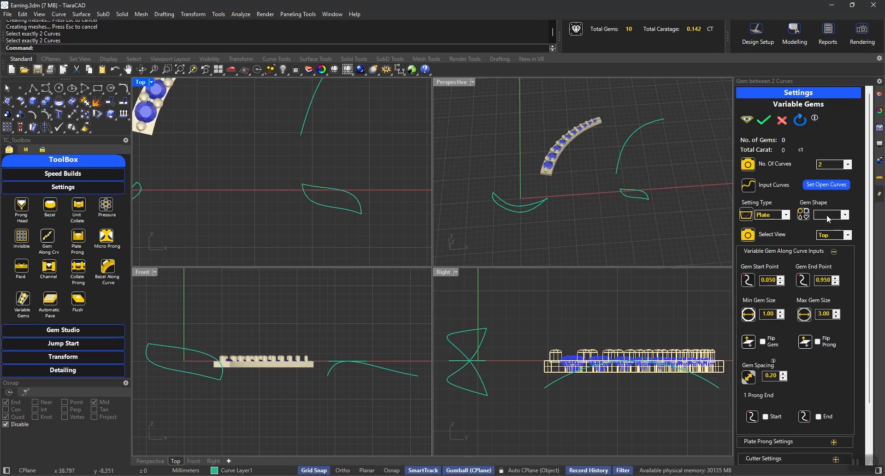
click(766, 215)
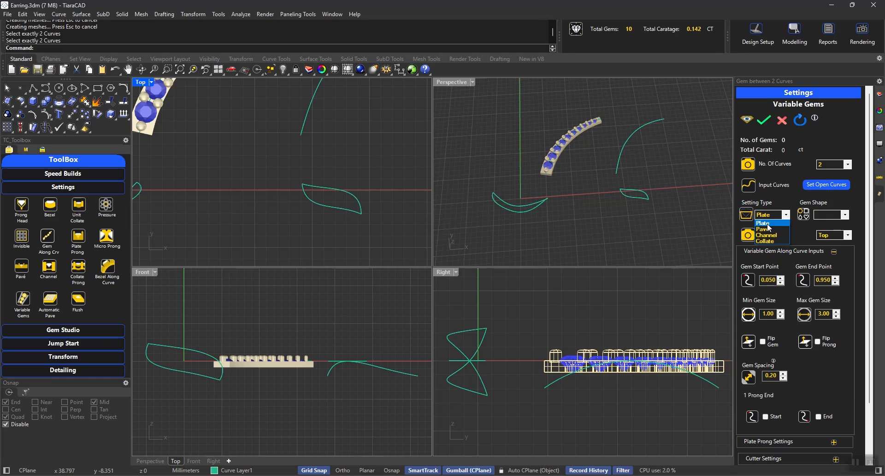
click(768, 224)
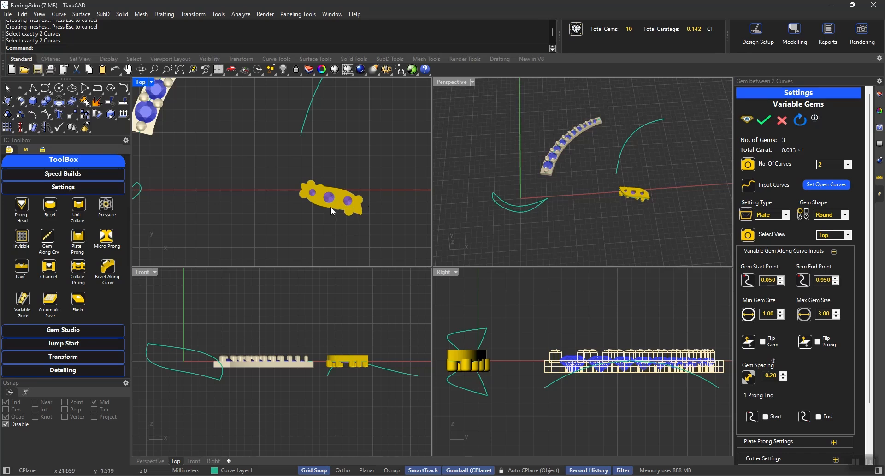
Try flipping the gems and prongs of the leaf-shaped preview, switch both flips off and cancel the preview
scroll(327, 206, up, 2)
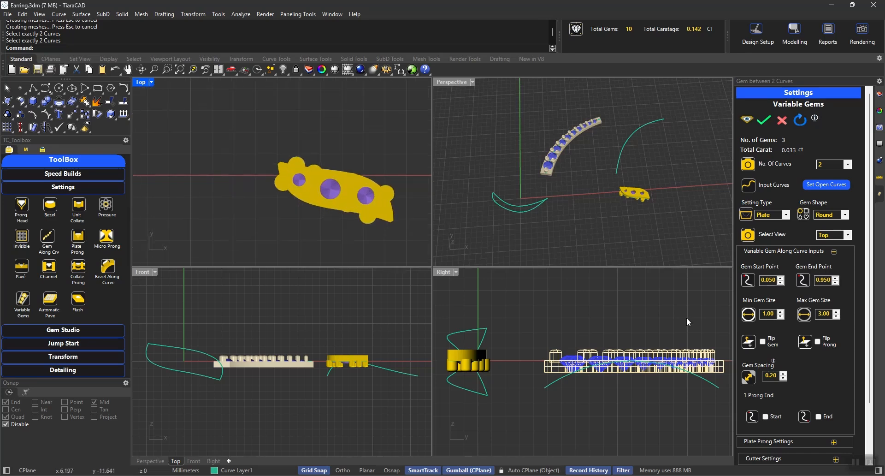
click(818, 342)
click(818, 342)
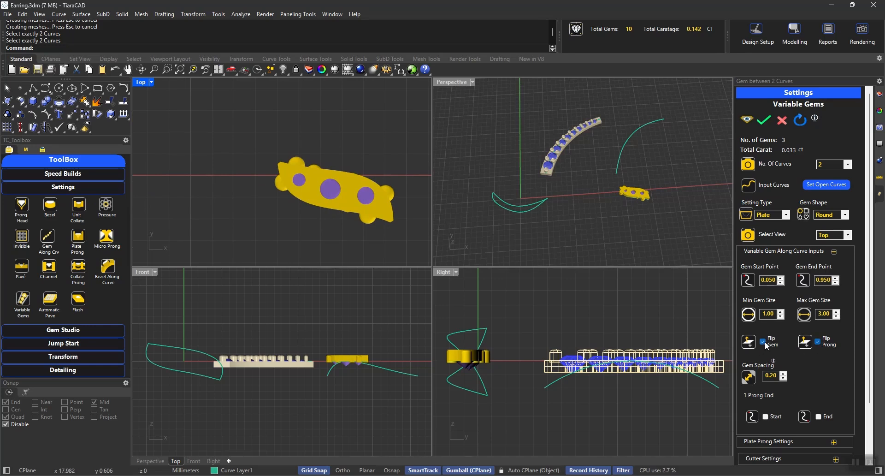
click(763, 342)
click(817, 341)
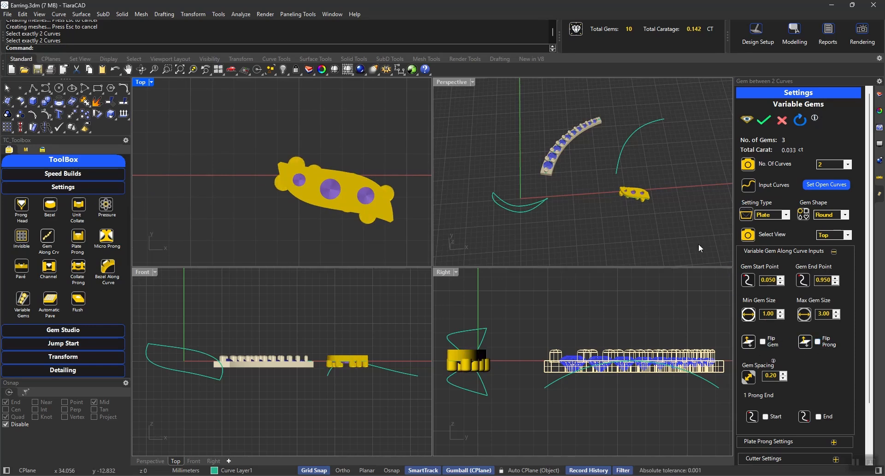
click(782, 121)
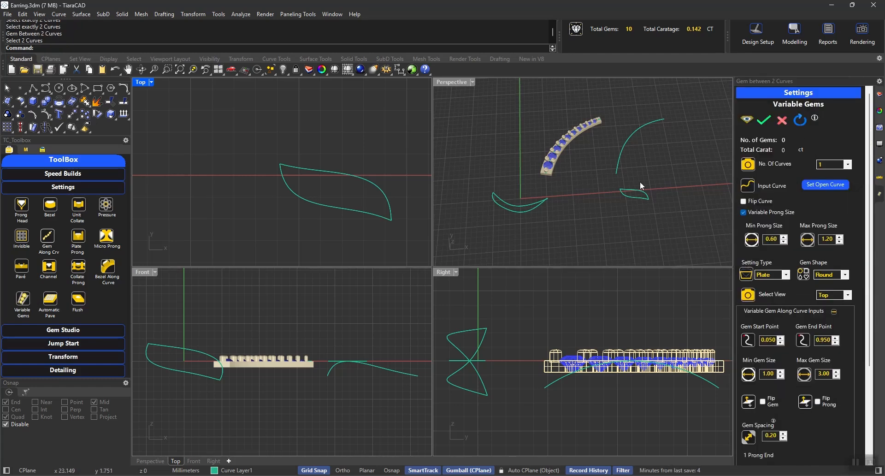
Generate 2-curve variable gems between the leaf outline's upper and lower curves, and flip both the gems and the prongs
click(830, 164)
click(828, 183)
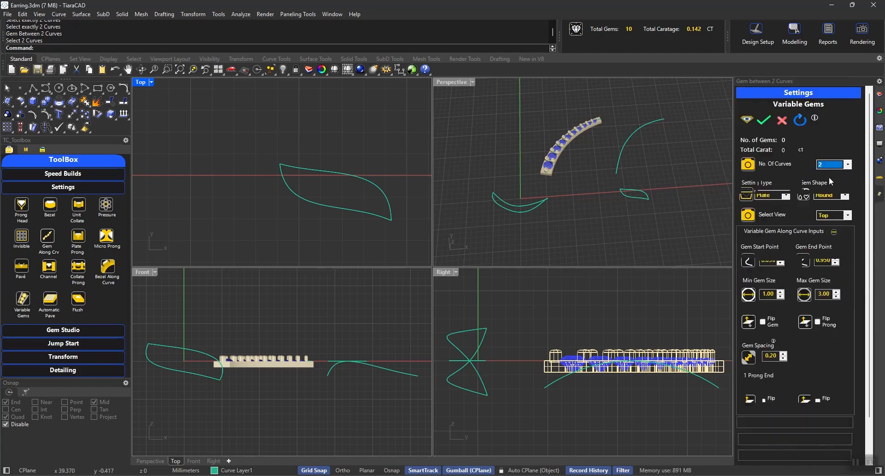
click(380, 190)
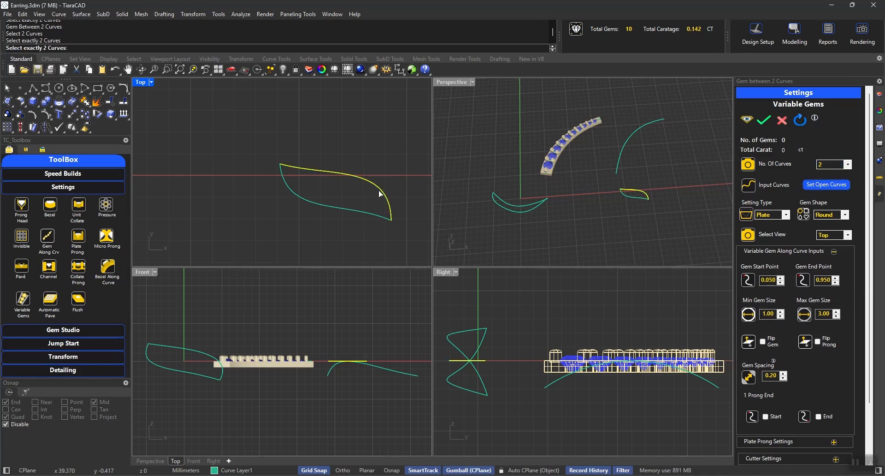
click(360, 212)
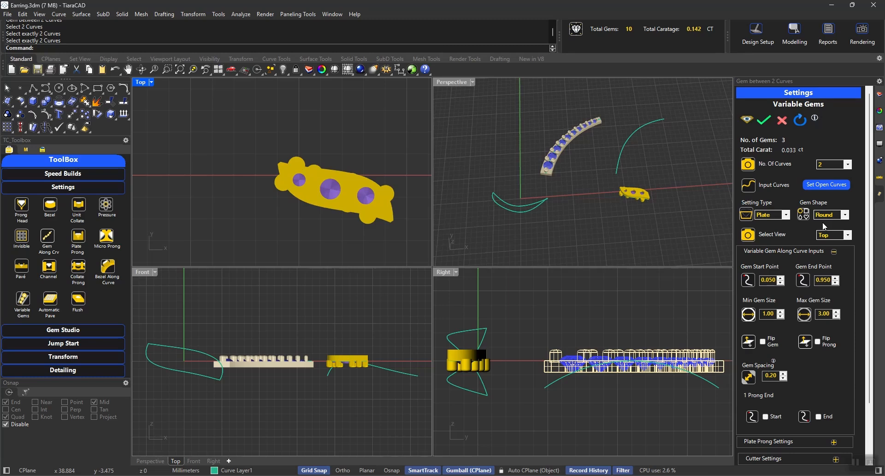
click(773, 345)
click(818, 342)
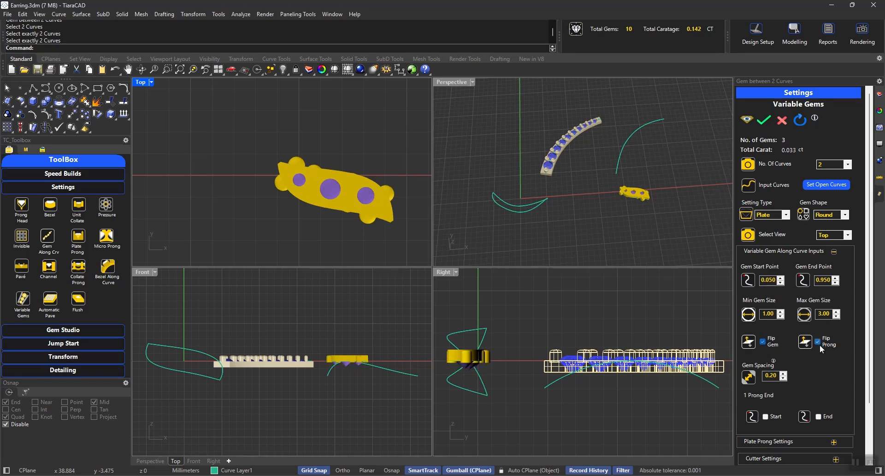
Compare the leaf setting with the prong flip off and on, and reset the Variable Gems settings
click(819, 343)
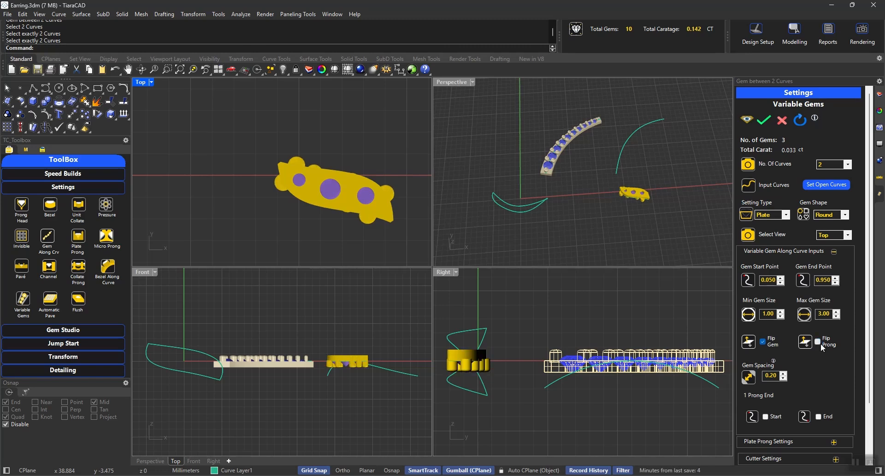
click(819, 343)
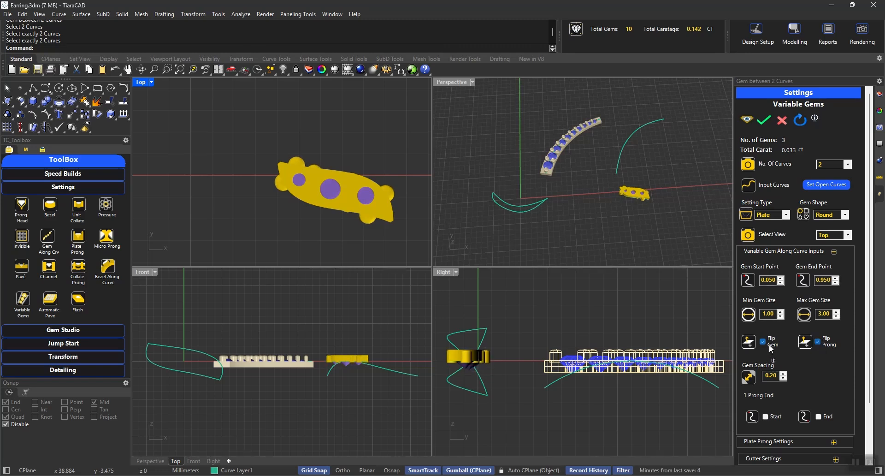
click(799, 123)
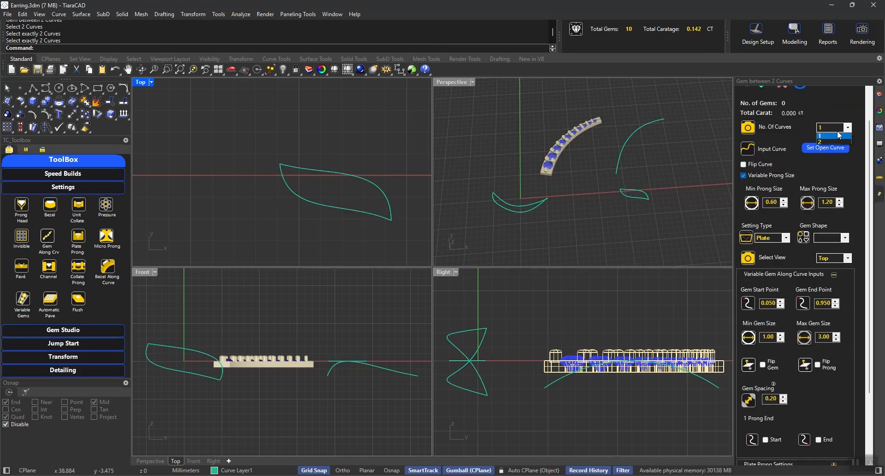
Try generating Plate variable gems with Round stones between the leaf outline's 2 curves, picking the upper curve first, and cancel the preview
click(834, 141)
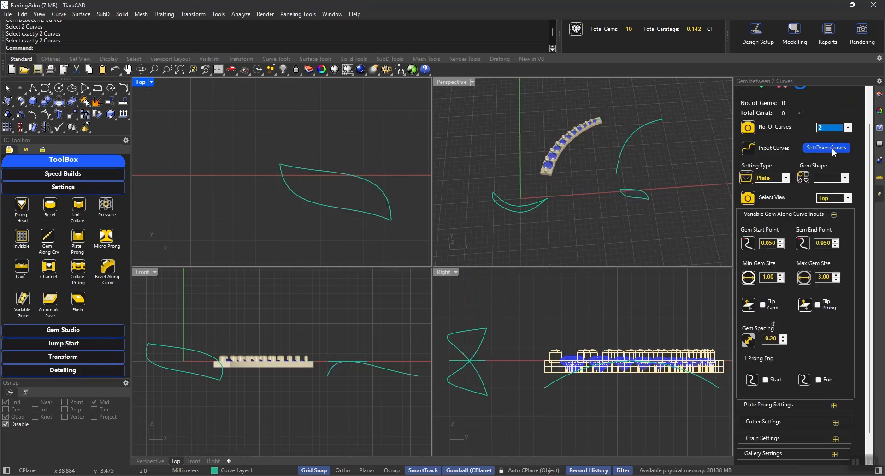
click(833, 149)
click(378, 188)
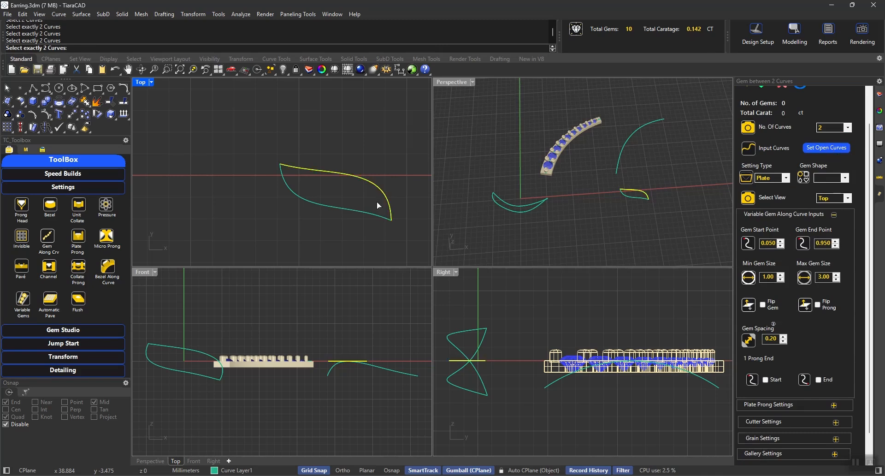
click(371, 216)
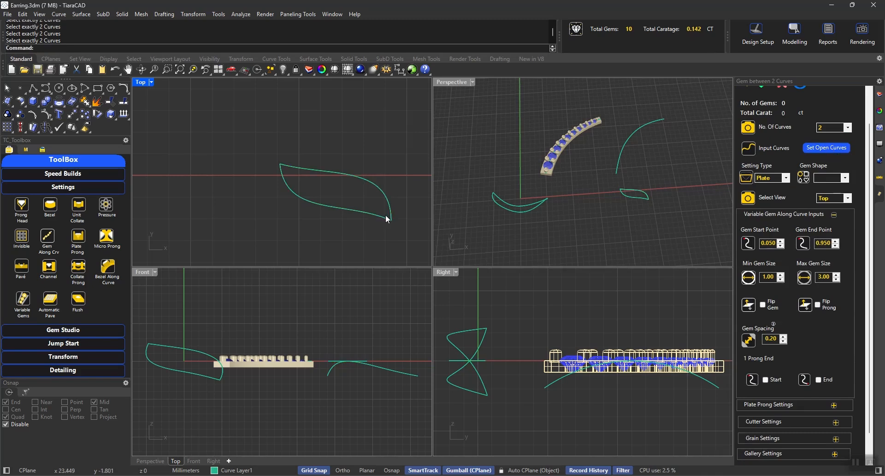
click(826, 178)
click(824, 186)
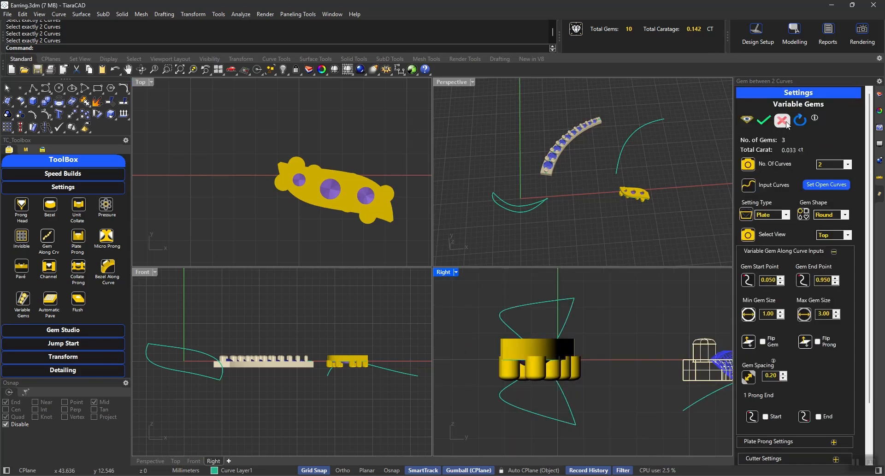
click(782, 120)
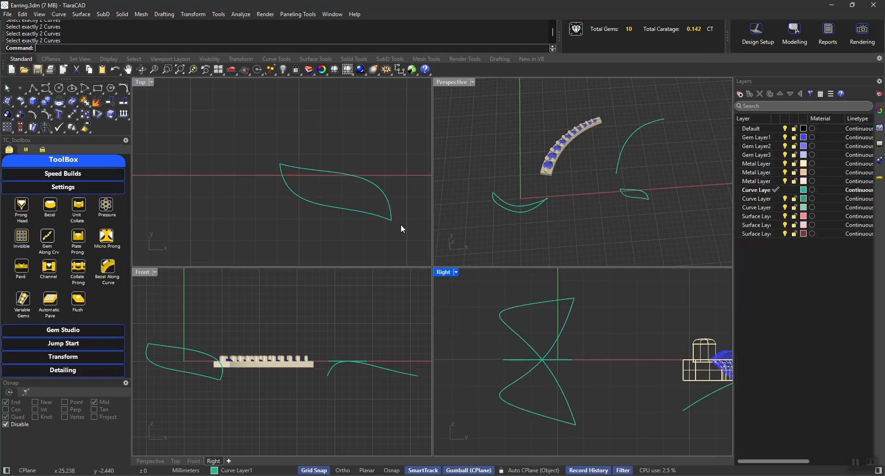
Reverse the direction of both curves of the flat leaf outline with the Direction command's FlipAll option
drag(377, 229, 347, 164)
click(231, 16)
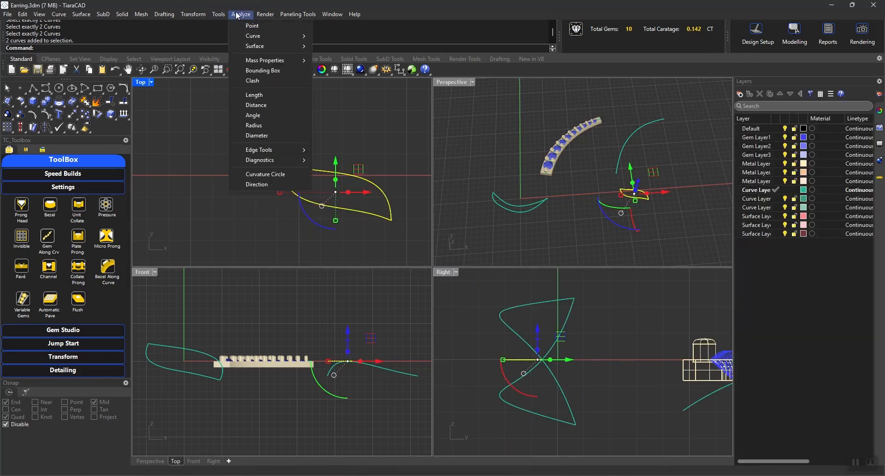
click(250, 183)
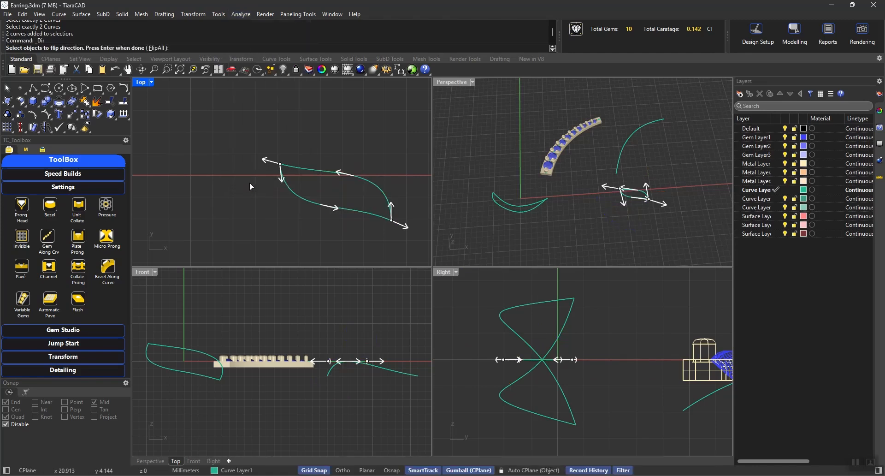
click(156, 48)
key(Return)
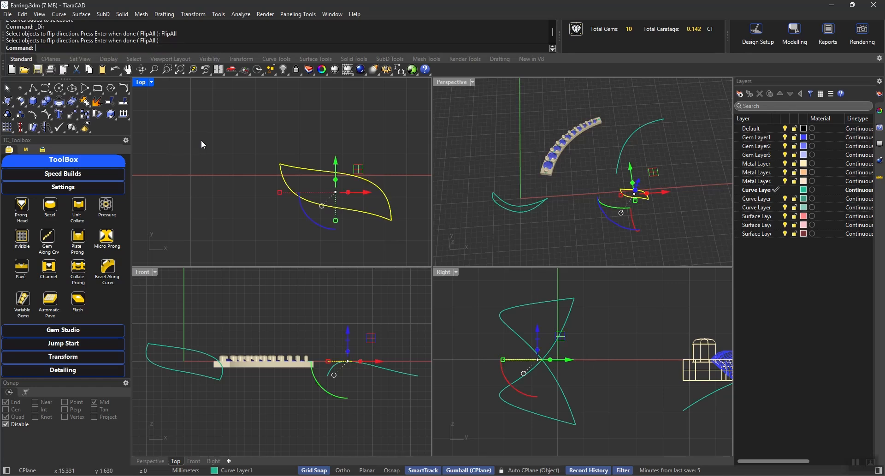
Preview variable gems between the leaf outline's upper and lower curves, using 2 curves, Plate setting and Round gems
click(351, 130)
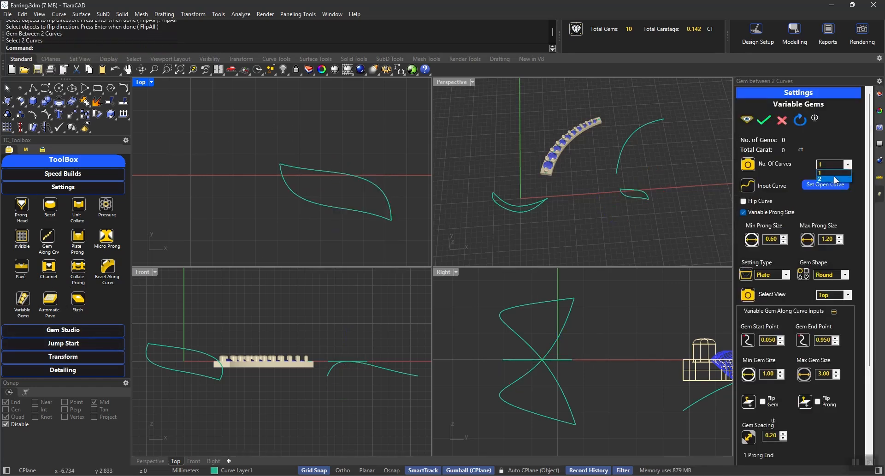
click(826, 184)
click(387, 210)
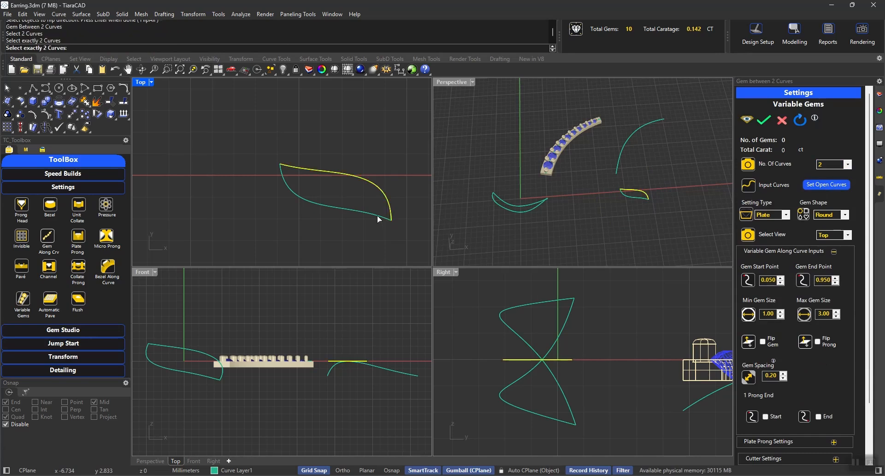
click(377, 215)
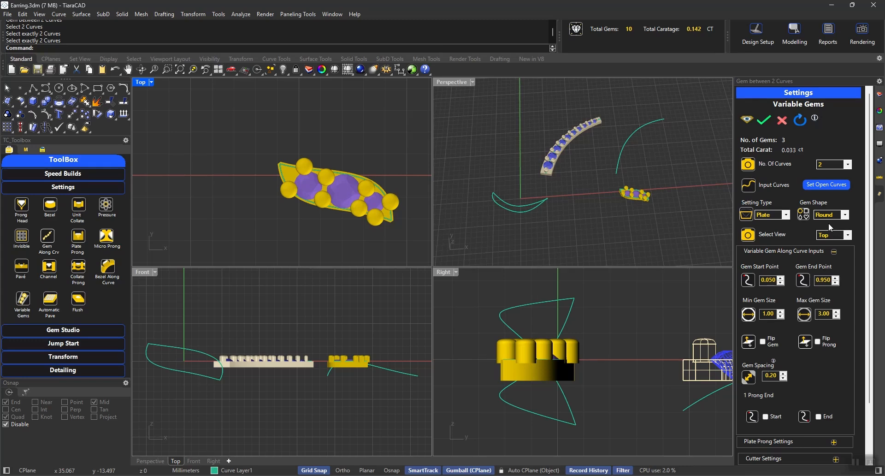
Use a single prong at both the start and end of the leaf setting and accept the gems
click(818, 416)
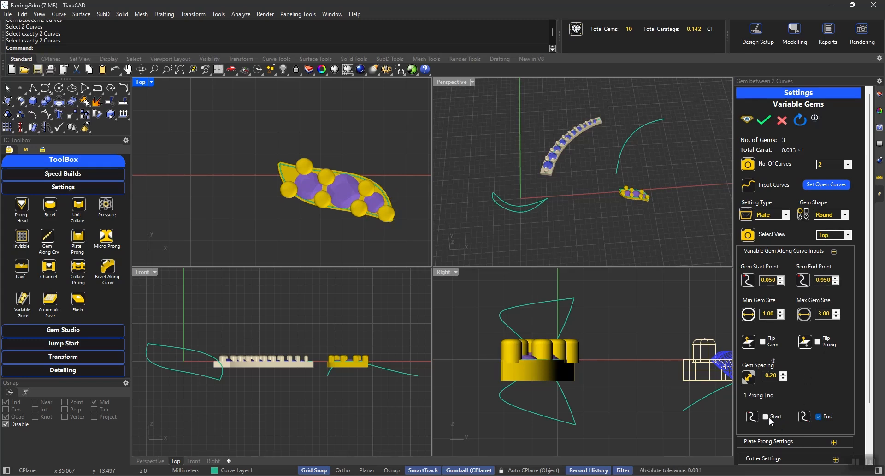
click(765, 416)
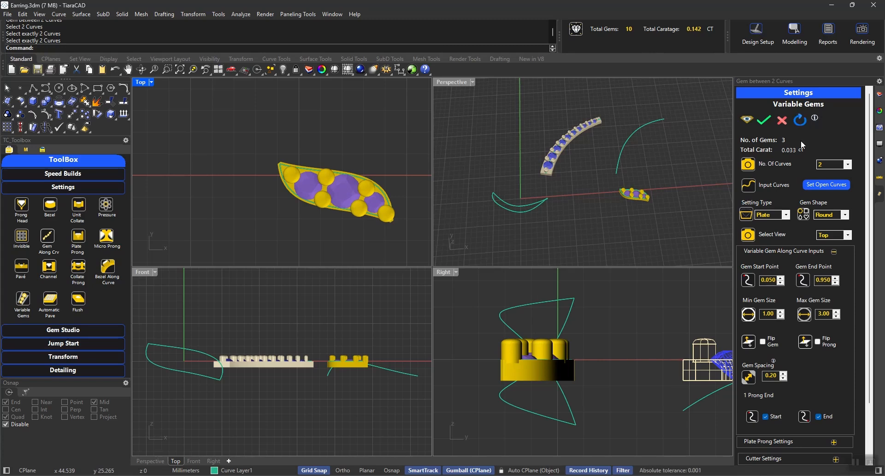
click(764, 120)
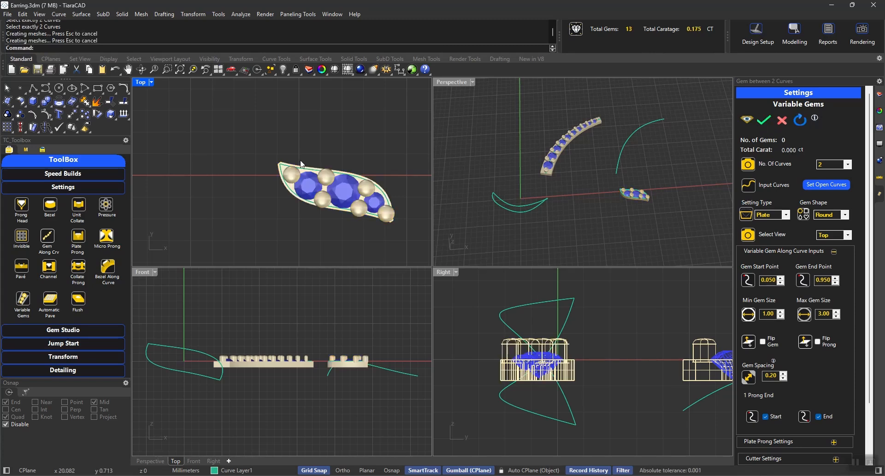
Delete the finished plate, prongs and gems from the leaf outline, keeping its curves
right_drag(258, 154, 382, 203)
right_drag(197, 151, 111, 141)
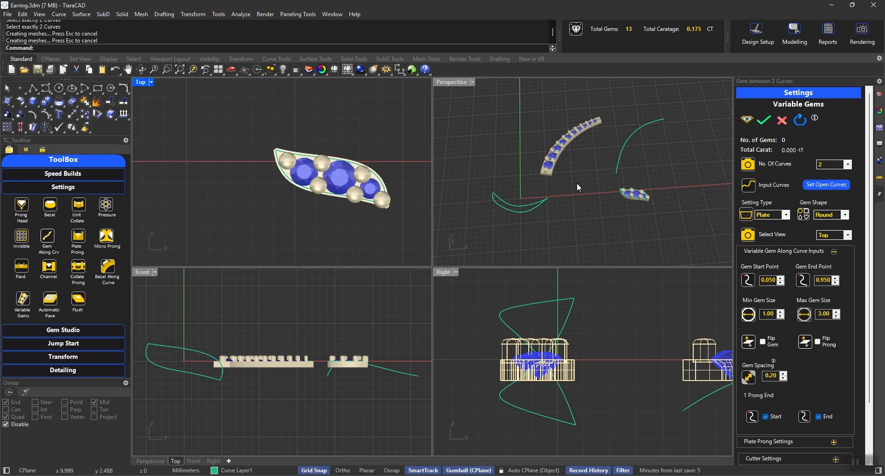
click(320, 183)
key(Delete)
click(341, 183)
key(Delete)
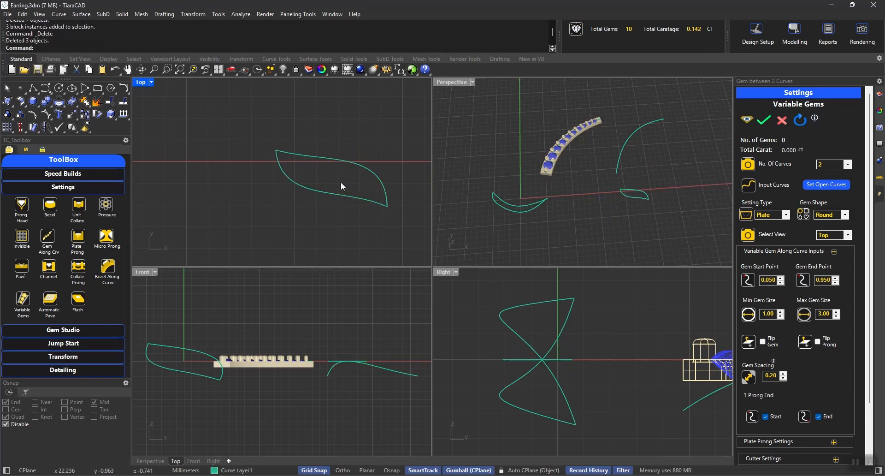
Look through the gem report for the arc setting, including its diamond sizes and total caratage, and close it
right_drag(157, 95, 210, 185)
scroll(344, 189, down, 2)
scroll(344, 189, down, 3)
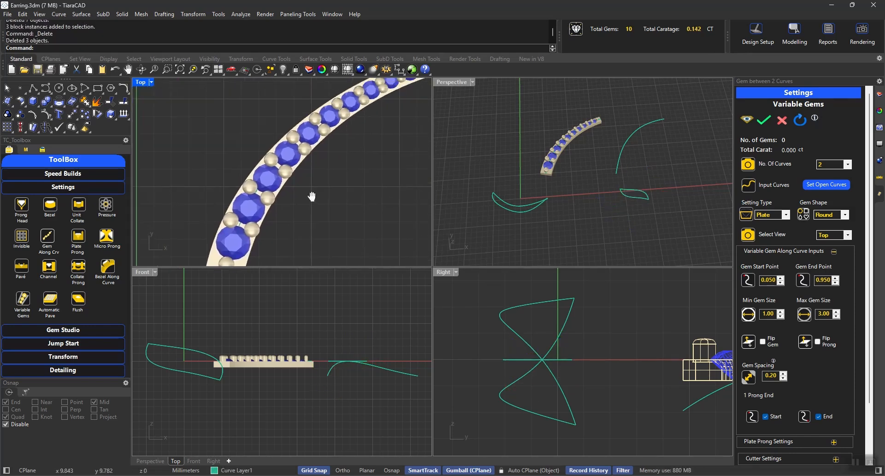
click(828, 33)
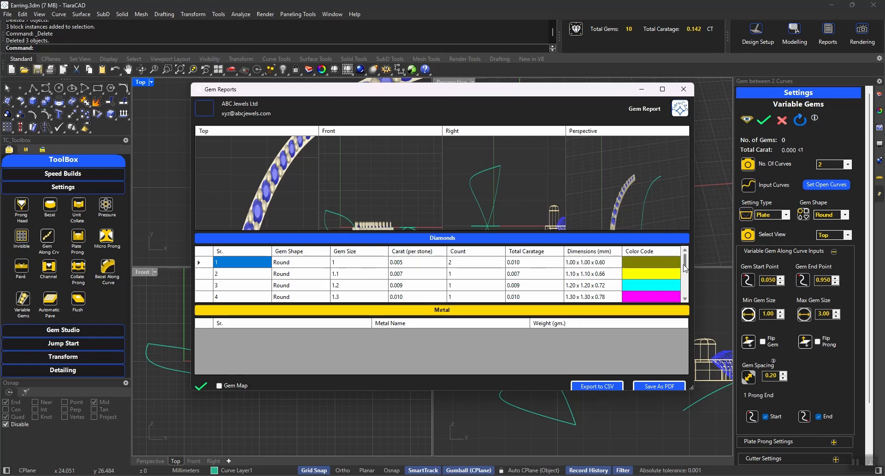
drag(685, 267, 685, 289)
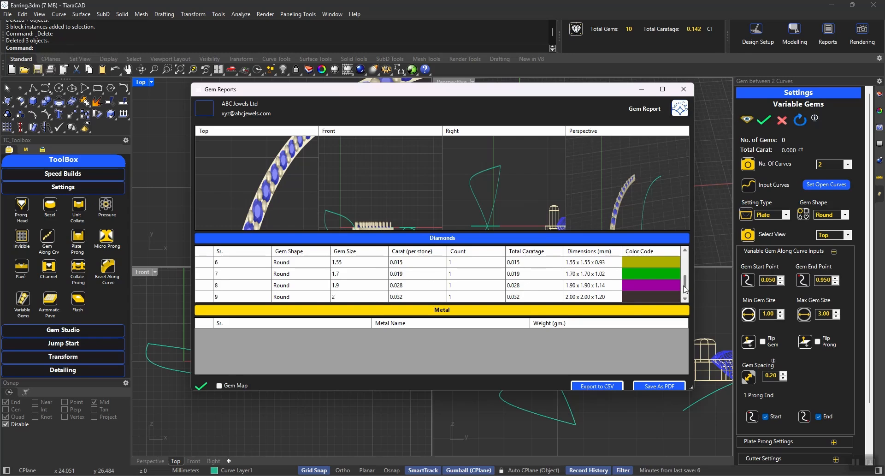
drag(686, 292, 685, 294)
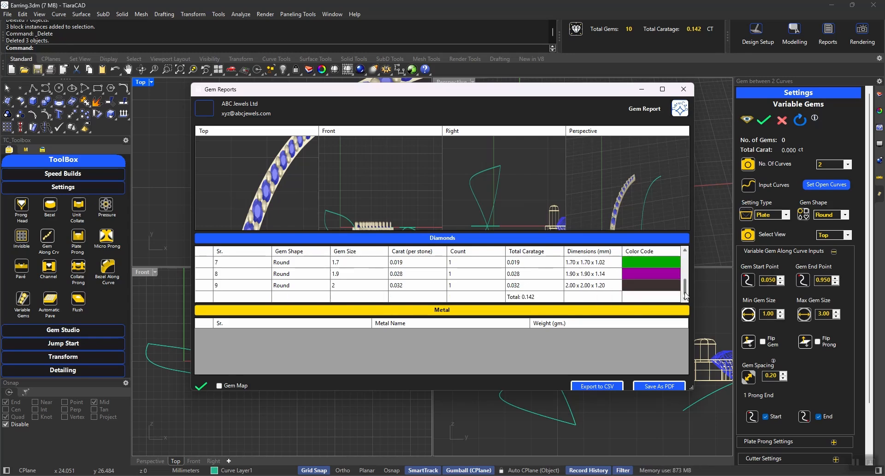
click(684, 89)
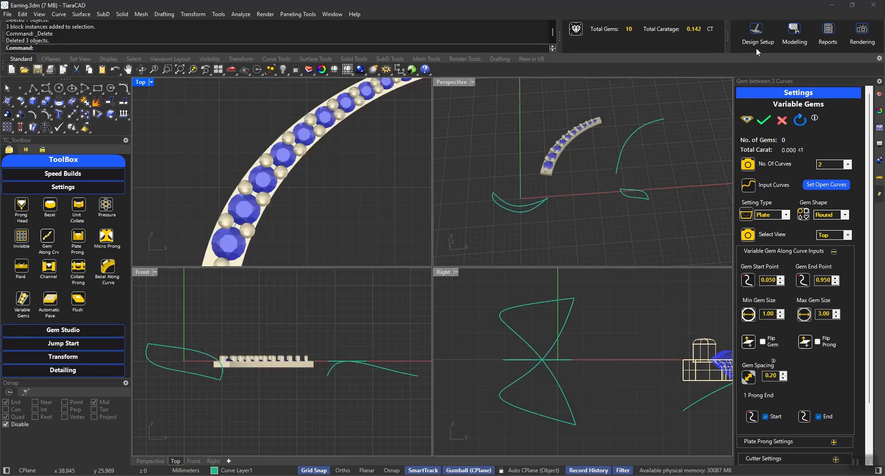
View the company details in Design Setup, and examine the diamond list in the gem report again before closing it
click(756, 31)
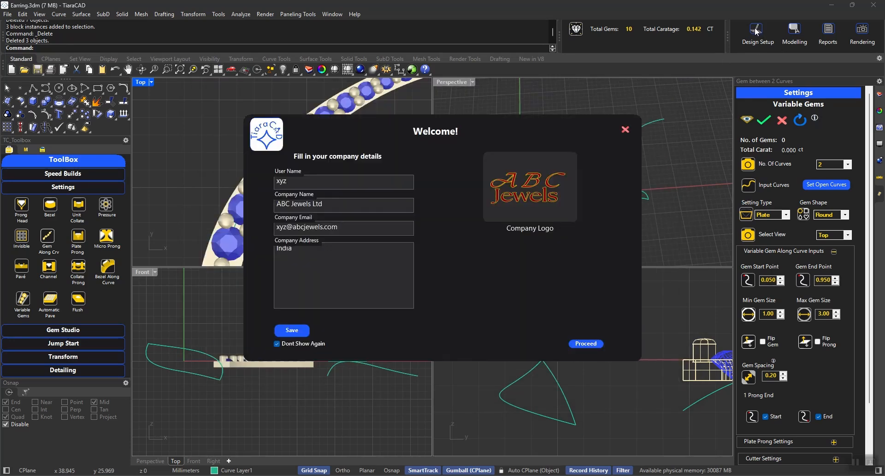
click(586, 343)
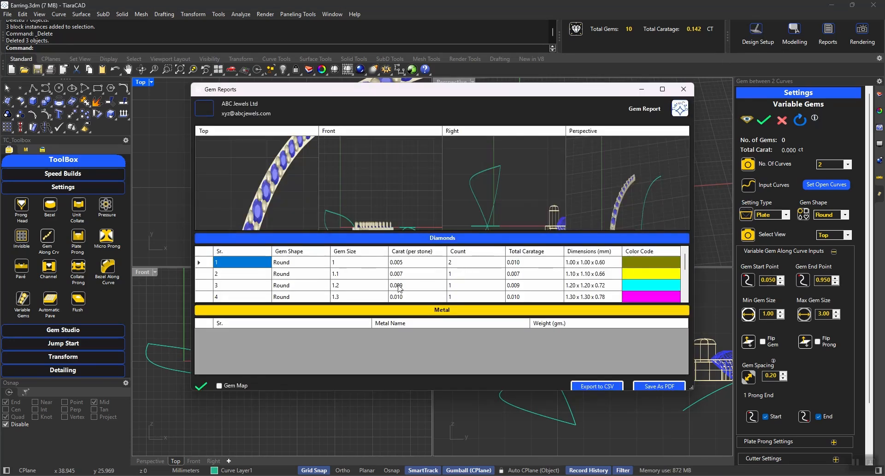
scroll(349, 263, down, 1)
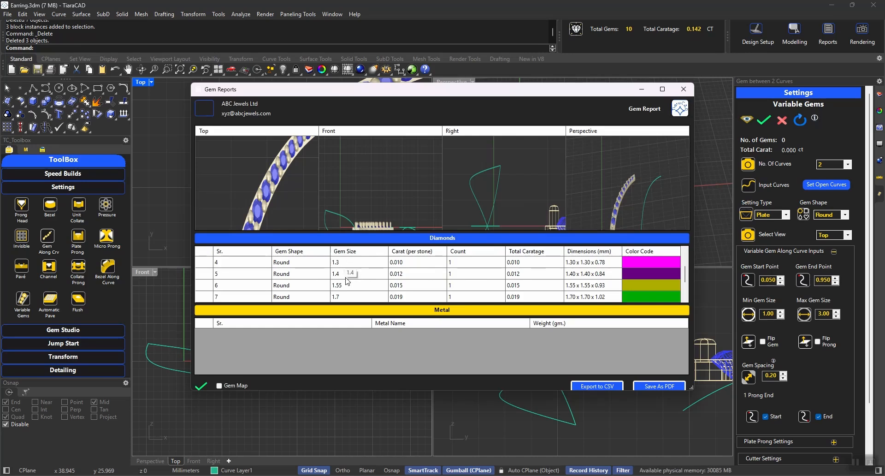
scroll(353, 281, down, 1)
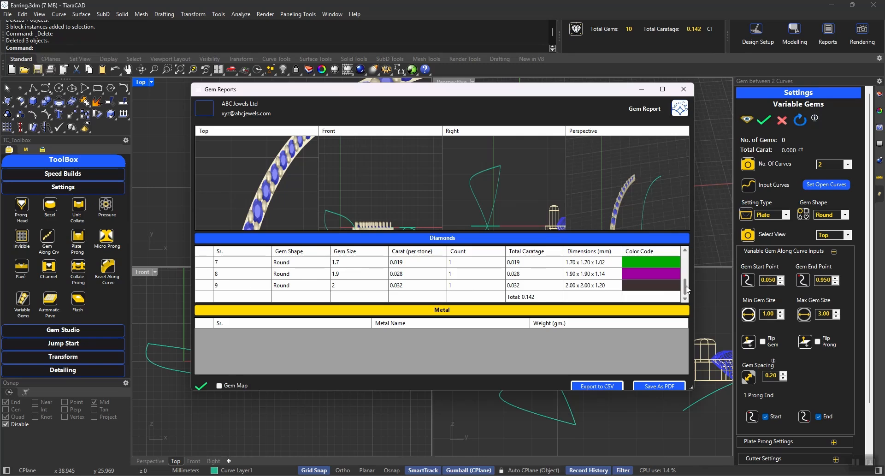
scroll(687, 289, up, 1)
drag(687, 289, 685, 267)
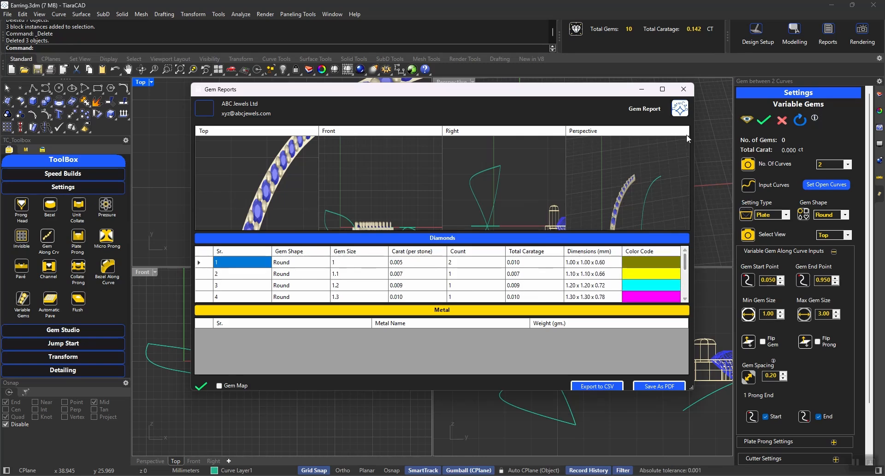
click(692, 89)
Inspect the two curves of the bent leaf outline near the origin in the Perspective view
scroll(268, 192, down, 5)
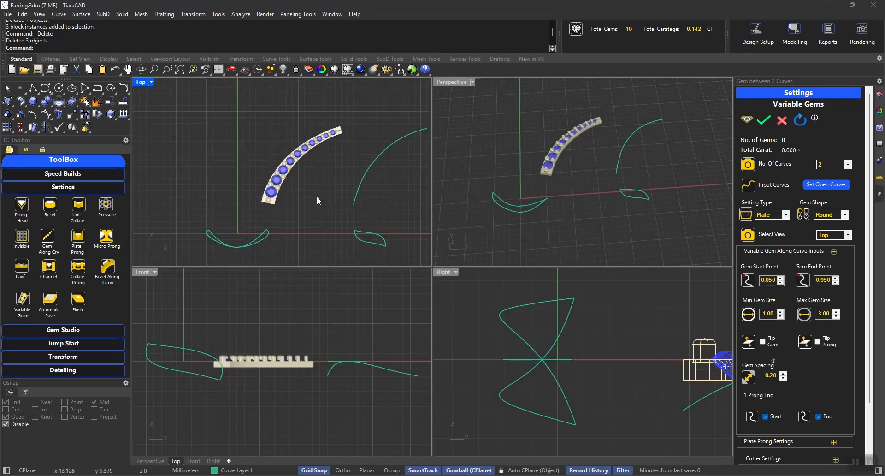
right_drag(317, 196, 371, 166)
scroll(203, 361, down, 4)
right_drag(199, 363, 321, 346)
right_drag(473, 209, 530, 181)
click(530, 181)
click(549, 219)
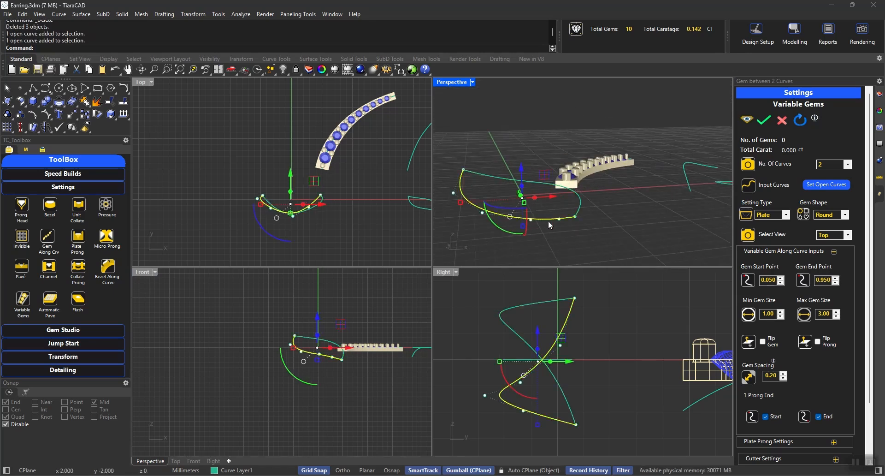
click(633, 224)
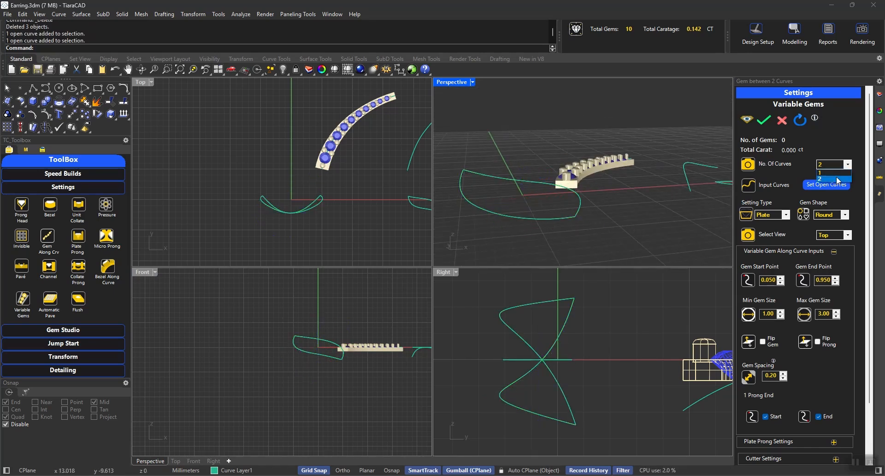
Preview 2-curve variable gems between the bent leaf outline's upper and lower curves with the Plate setting type
click(823, 186)
click(580, 206)
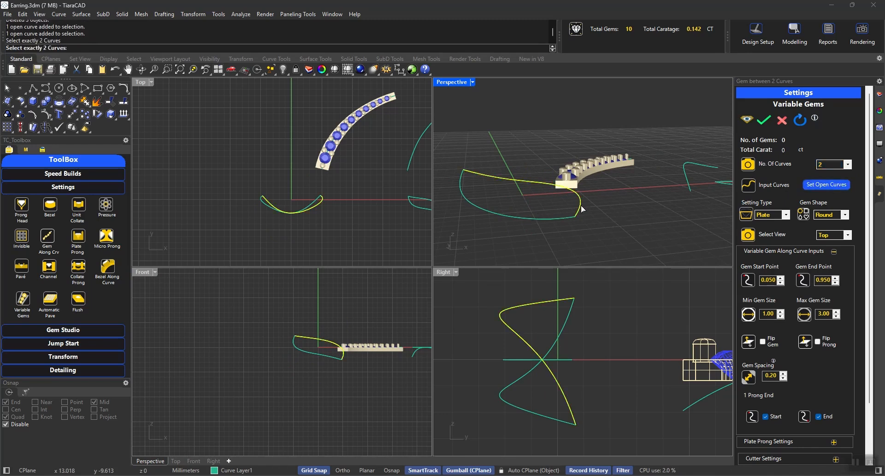
click(566, 217)
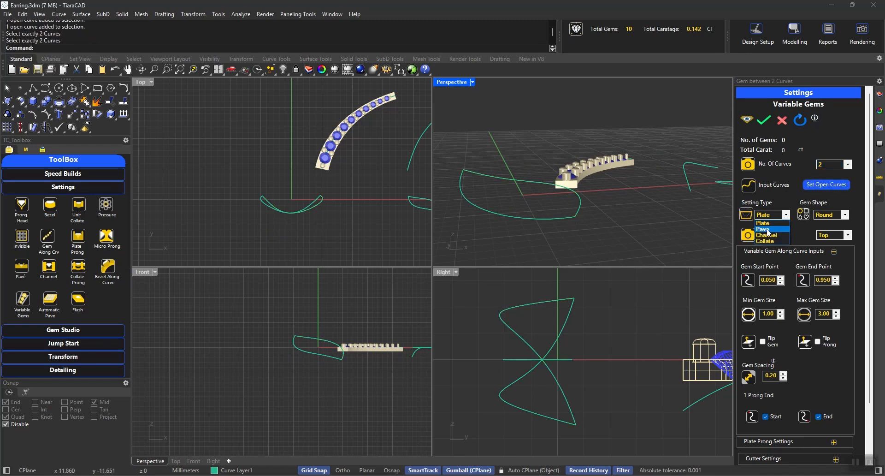
click(765, 223)
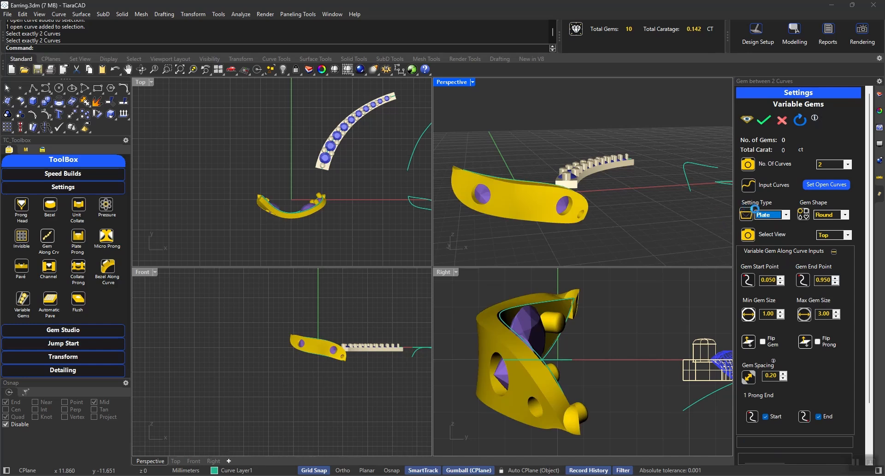
Try the Pave setting type on the bent leaf's gem preview, and reset the Variable Gems inputs
click(782, 215)
click(769, 231)
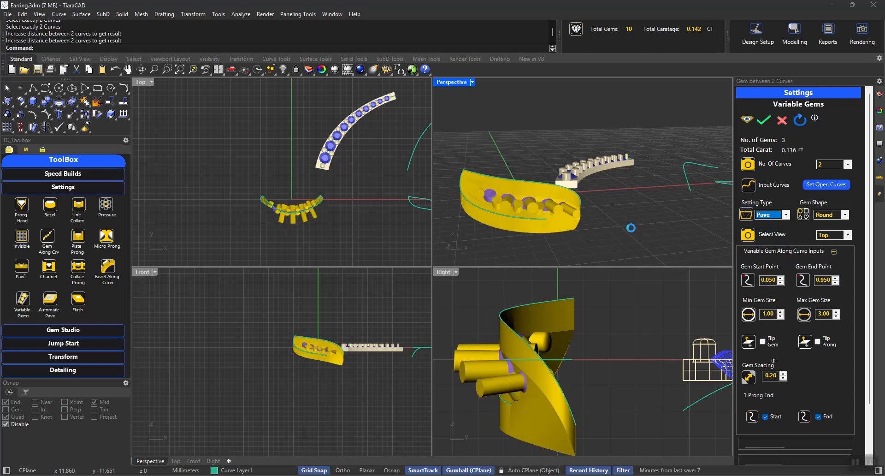
click(799, 122)
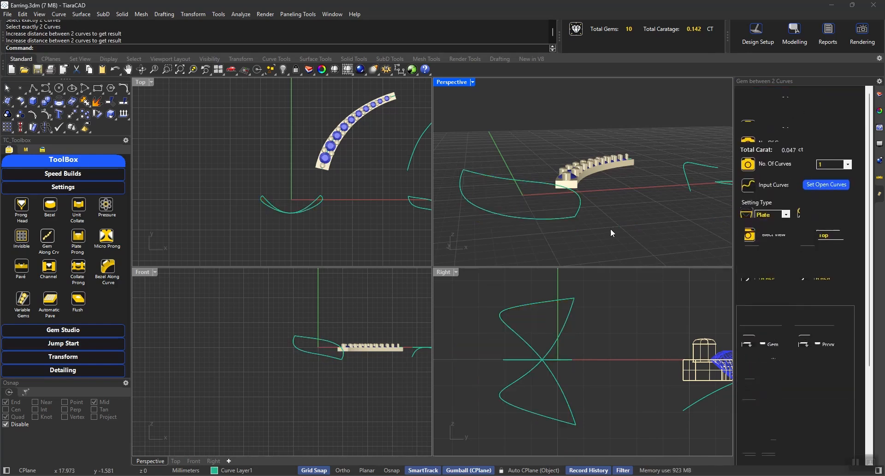
Flip the direction of both curves of the bent leaf outline
drag(520, 230, 490, 148)
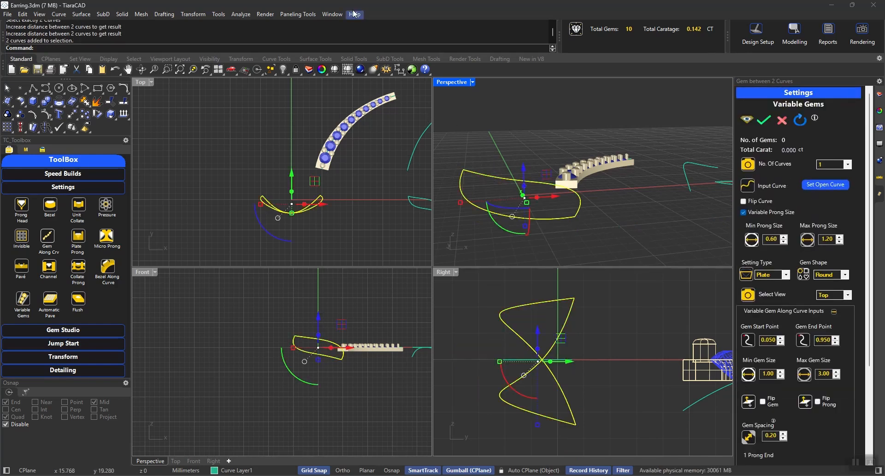
click(241, 14)
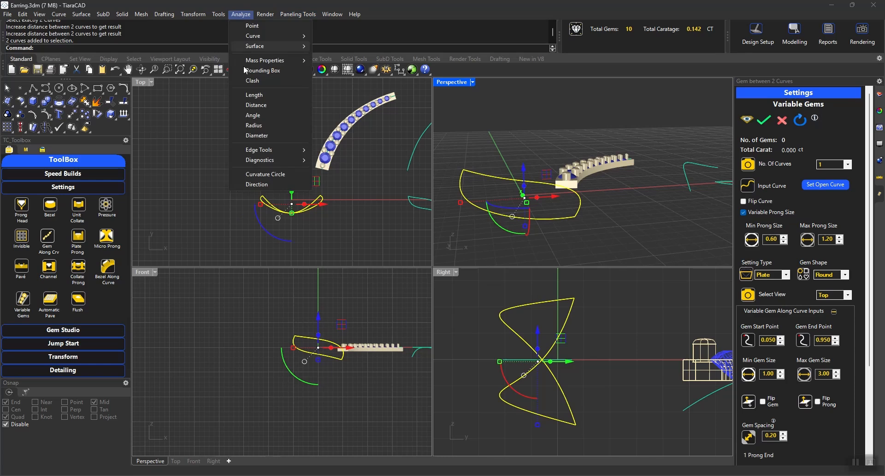
click(264, 184)
click(157, 48)
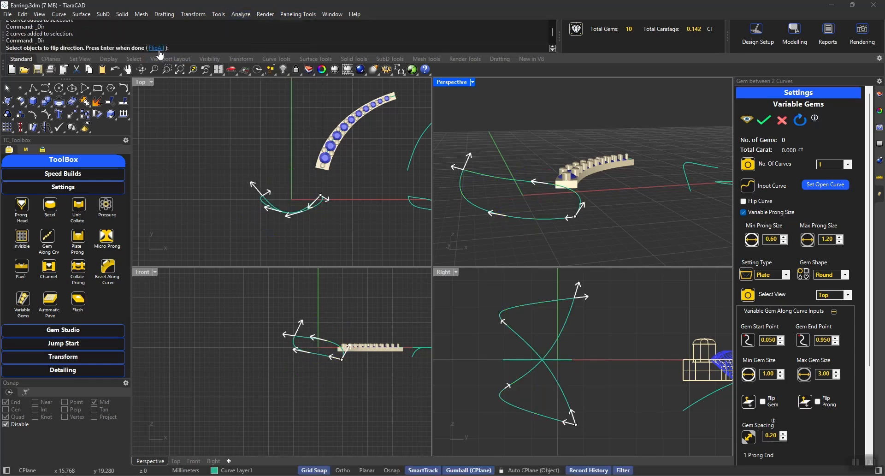
right_click(367, 221)
click(381, 237)
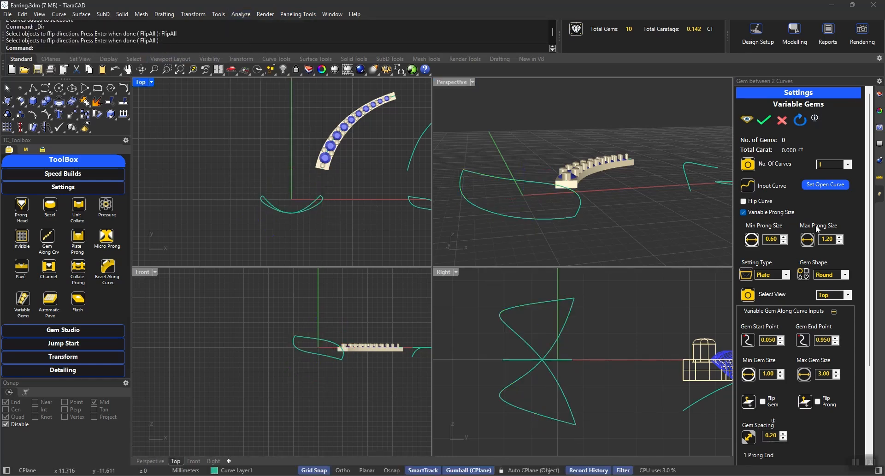
Set Variable Gems to 2 curves and assign the bent leaf's upper and lower curves as its open input curves
click(827, 178)
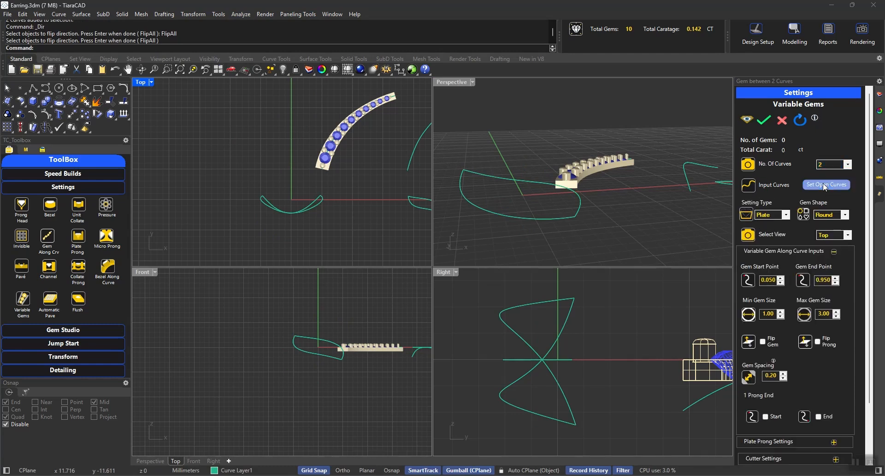
click(826, 186)
click(325, 353)
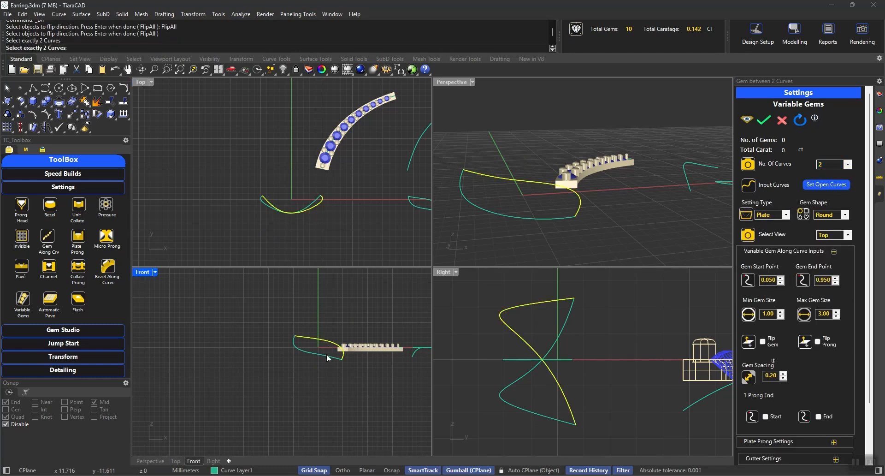
key(Return)
Preview Round gems with the Pave setting type between the bent leaf curves, oriented to the Front view
click(833, 216)
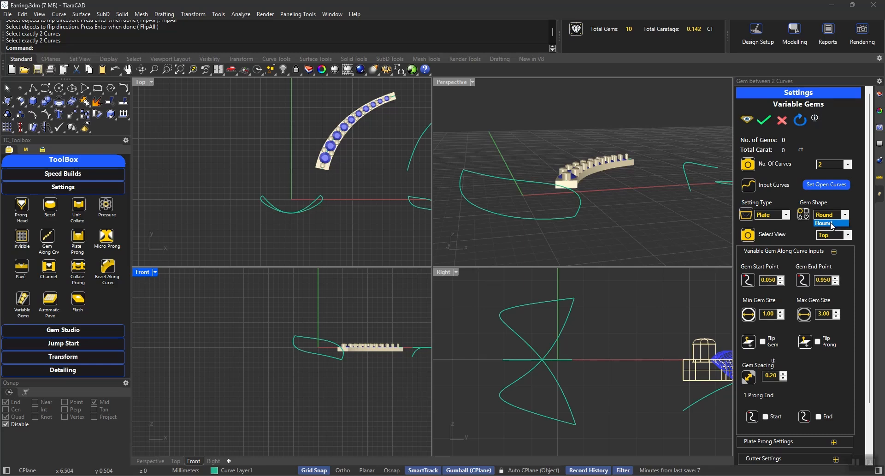
click(830, 222)
click(776, 215)
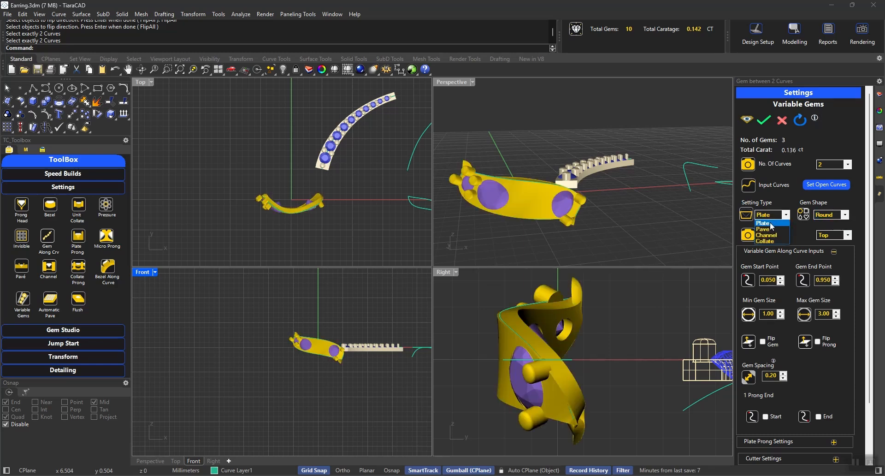
click(768, 236)
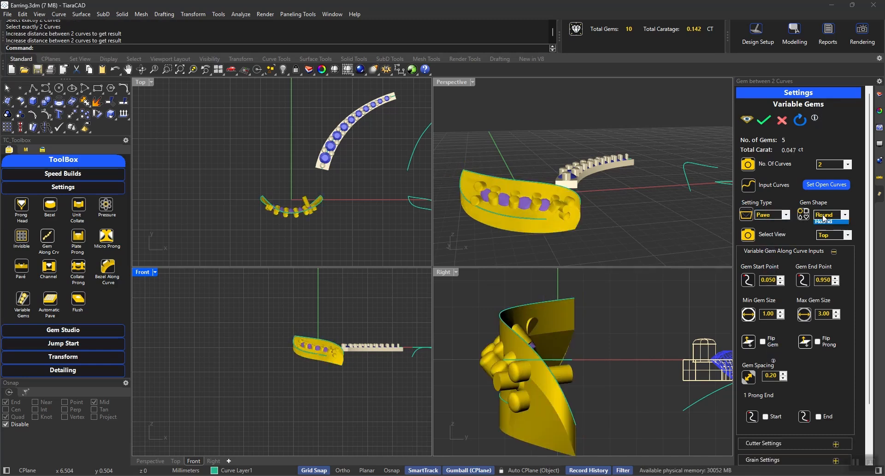
click(832, 234)
click(830, 251)
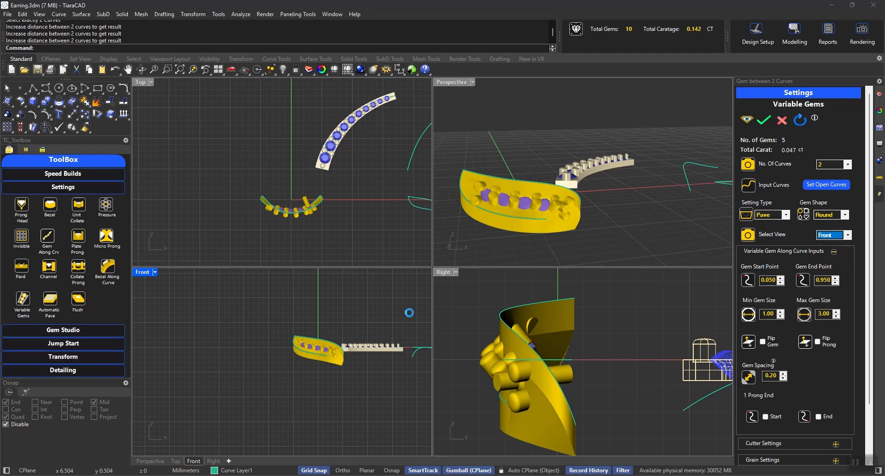
Enable the single end prong at both the start and the end of the pave gem row, and check it in an enlarged Perspective view
scroll(323, 360, up, 5)
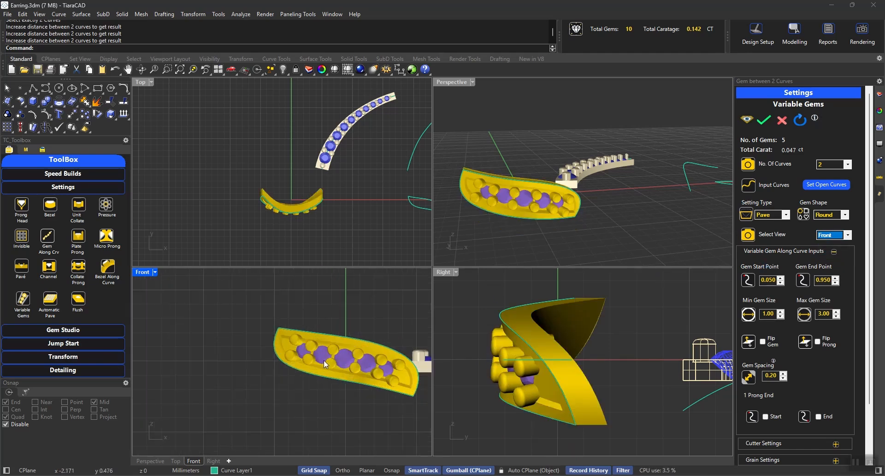
right_drag(355, 357, 309, 337)
click(765, 417)
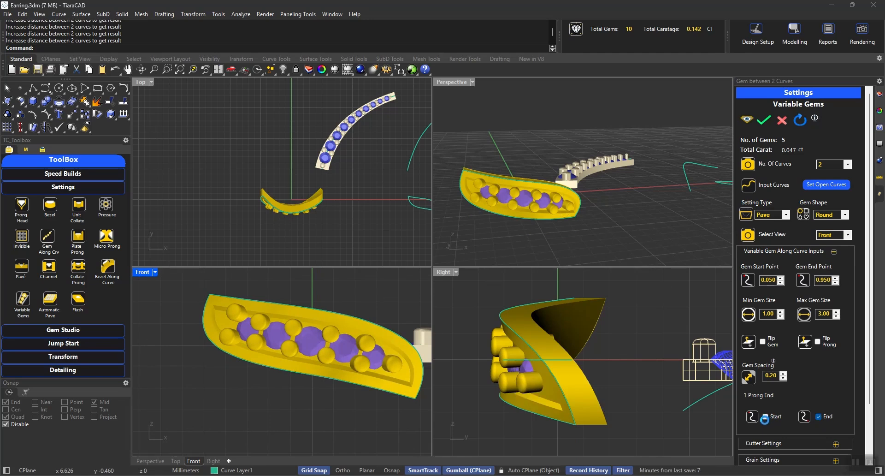
right_drag(500, 233, 439, 251)
double_click(447, 82)
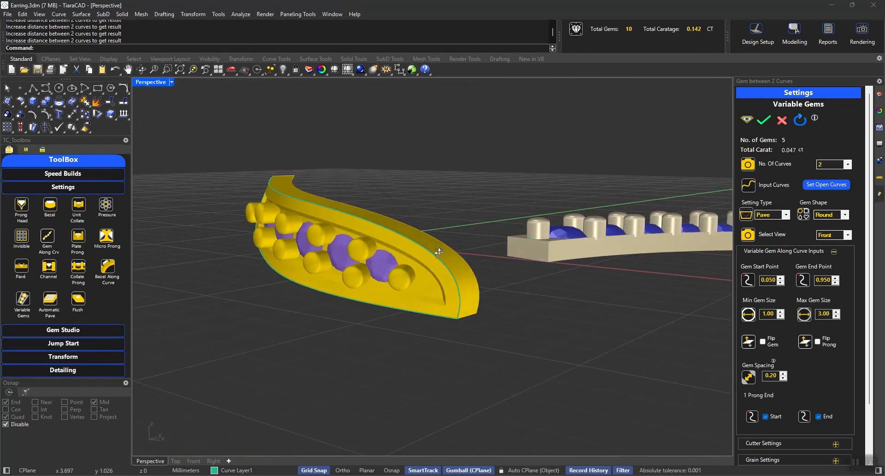
Set the gem cutters' bottom shape to Azure for the bent leaf pave setting
click(802, 249)
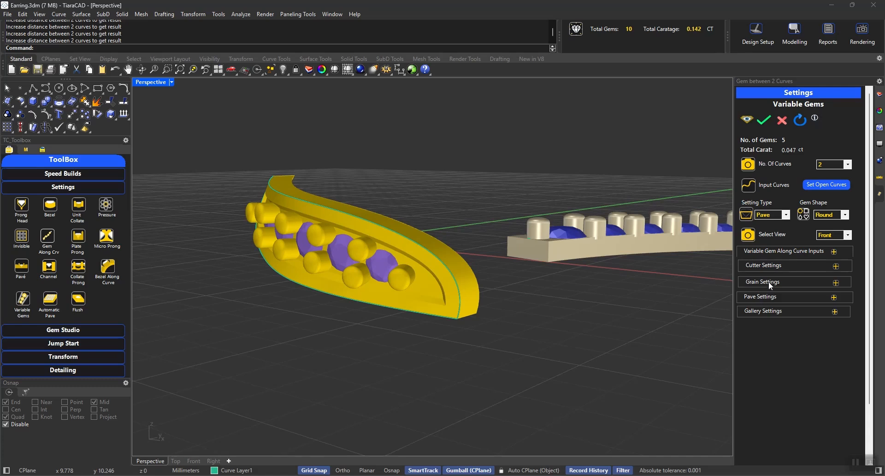
click(774, 270)
right_drag(703, 336, 518, 310)
click(820, 399)
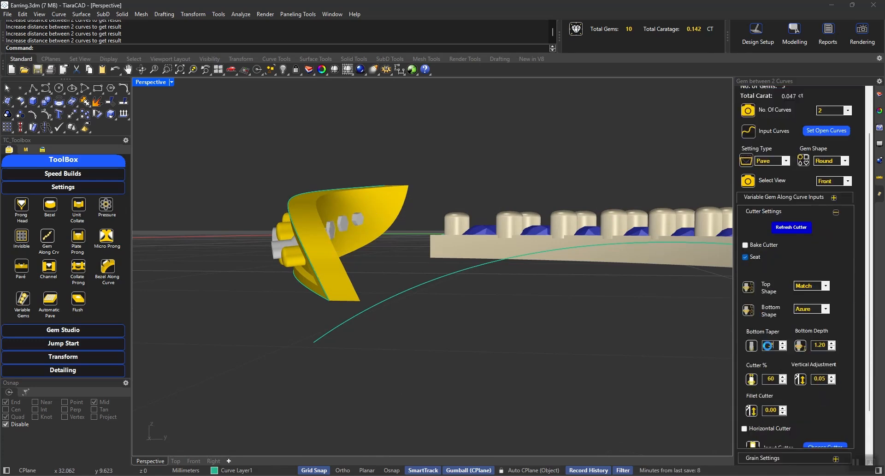
click(774, 213)
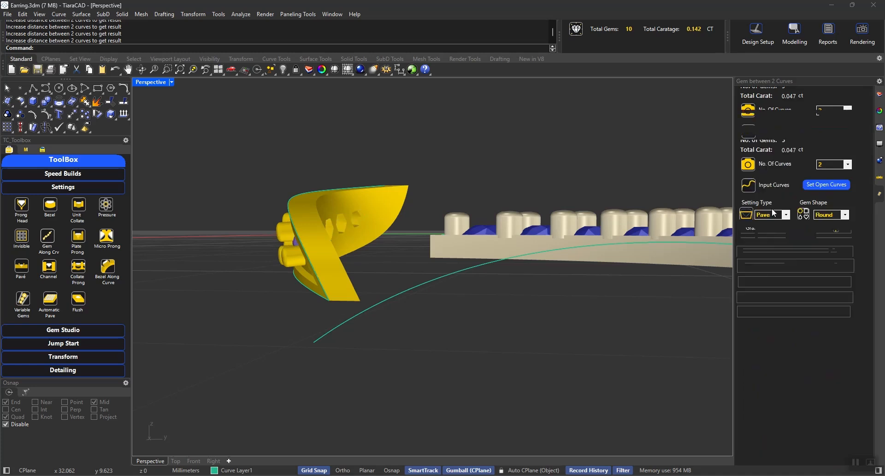
Check the Pave settings, create the pave setting on the bent leaf, and inspect its prongs and the cutter openings at the back
click(766, 296)
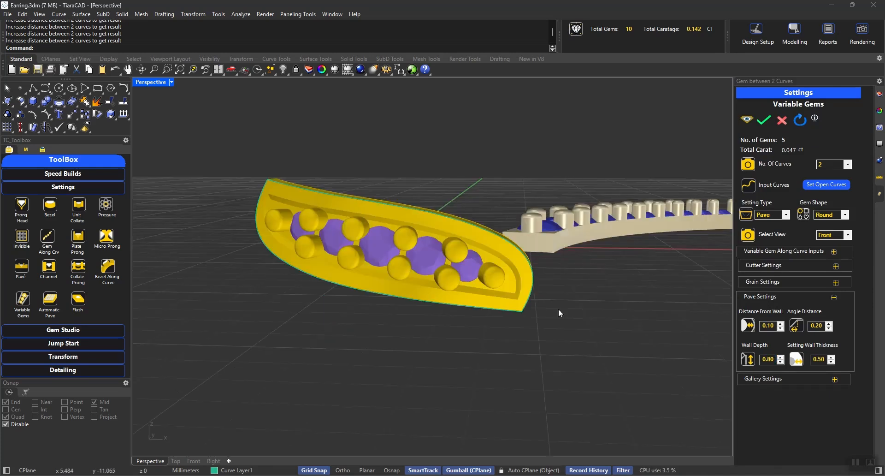
click(766, 122)
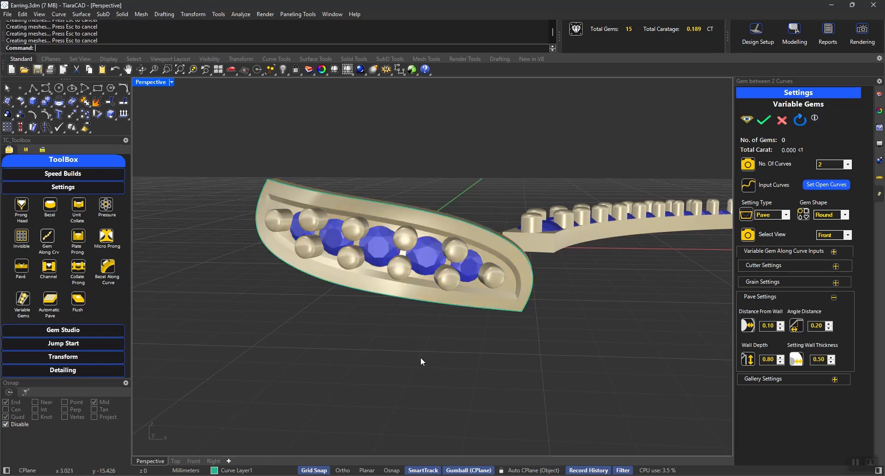
right_drag(420, 361, 424, 291)
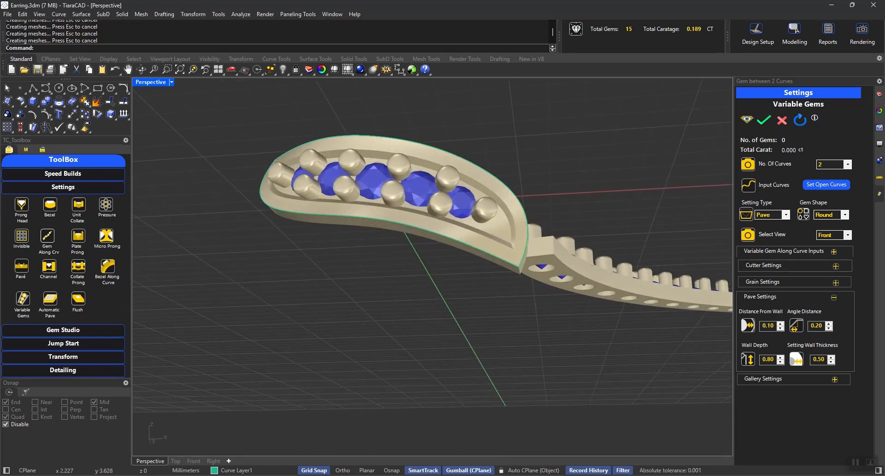
click(477, 254)
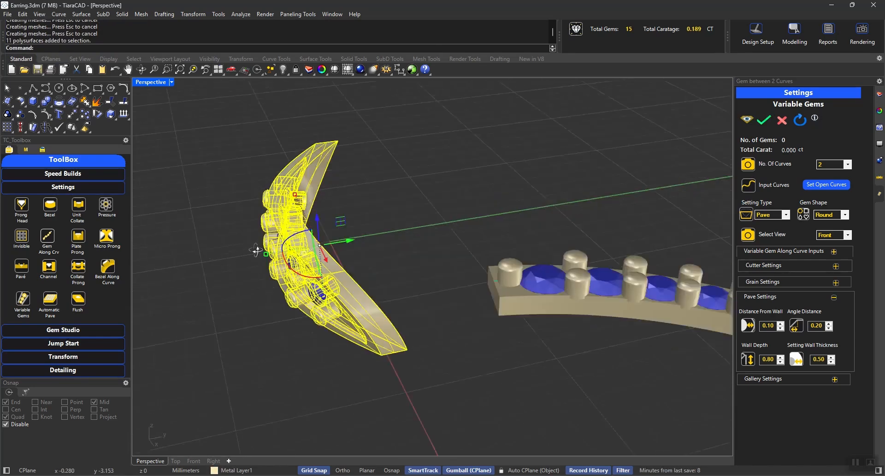
click(449, 205)
scroll(443, 200, up, 3)
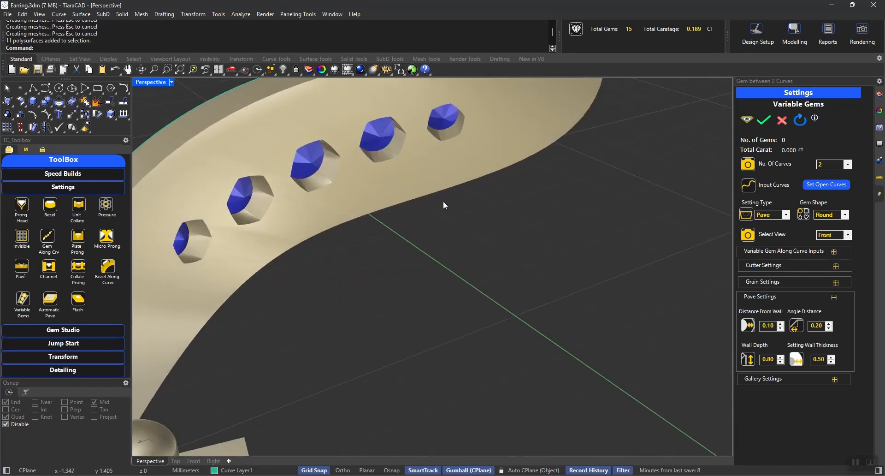